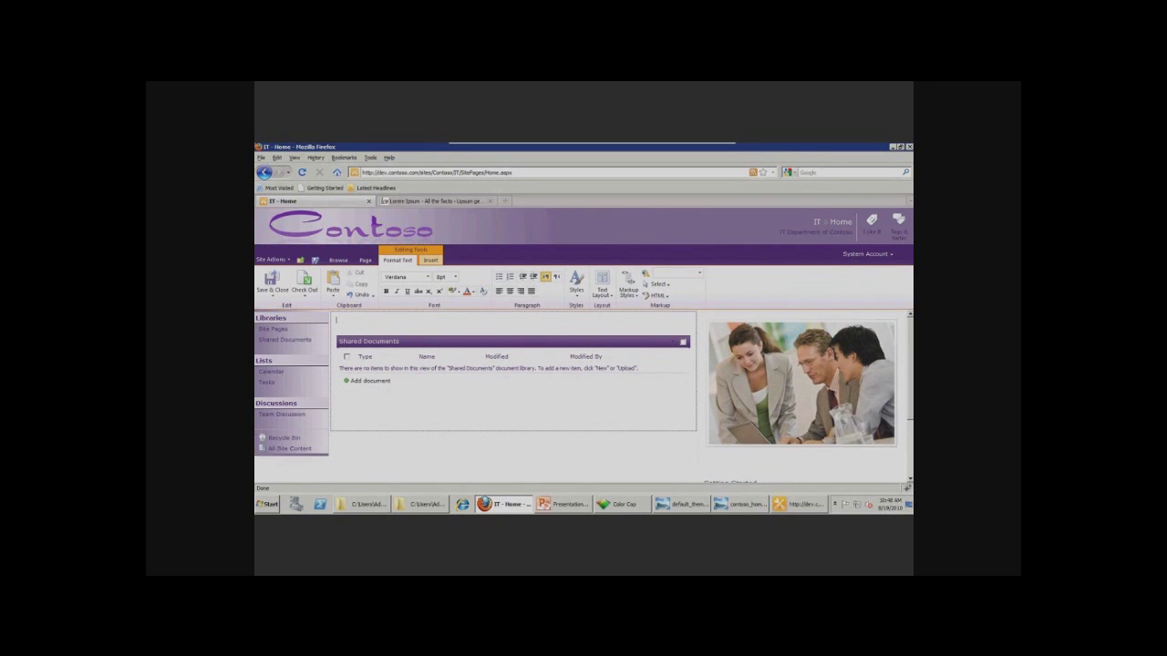
- Insert the existing Calendar list into the page's right column and open that column's HTML source for editing
left_click(430, 260)
left_click(383, 283)
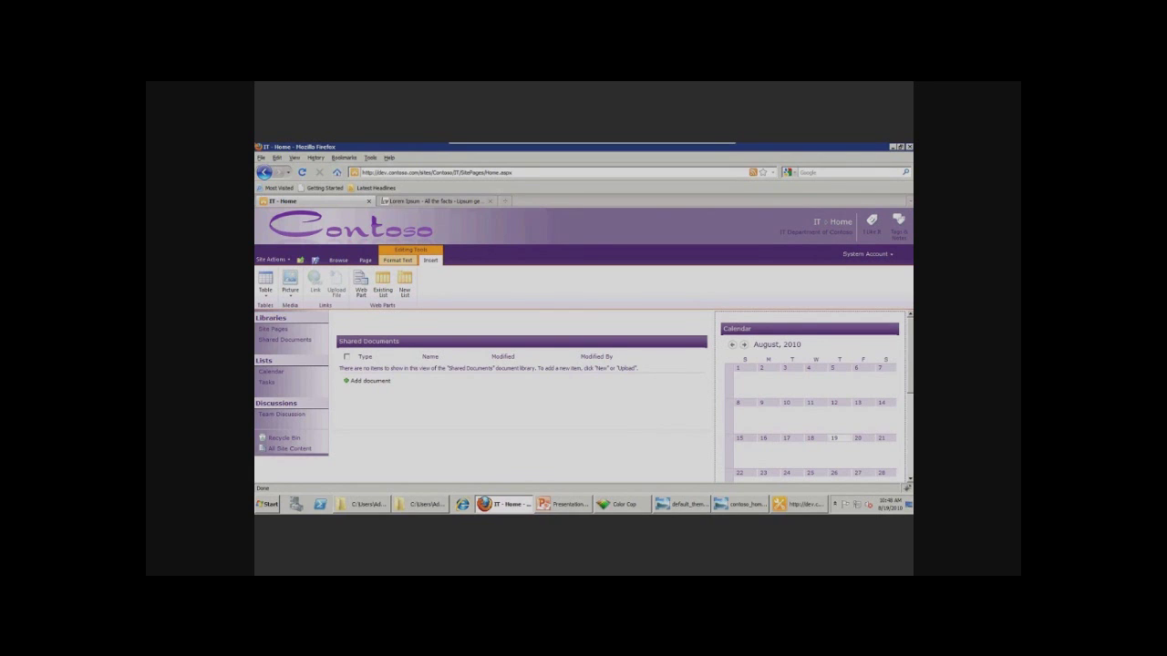
left_click(398, 259)
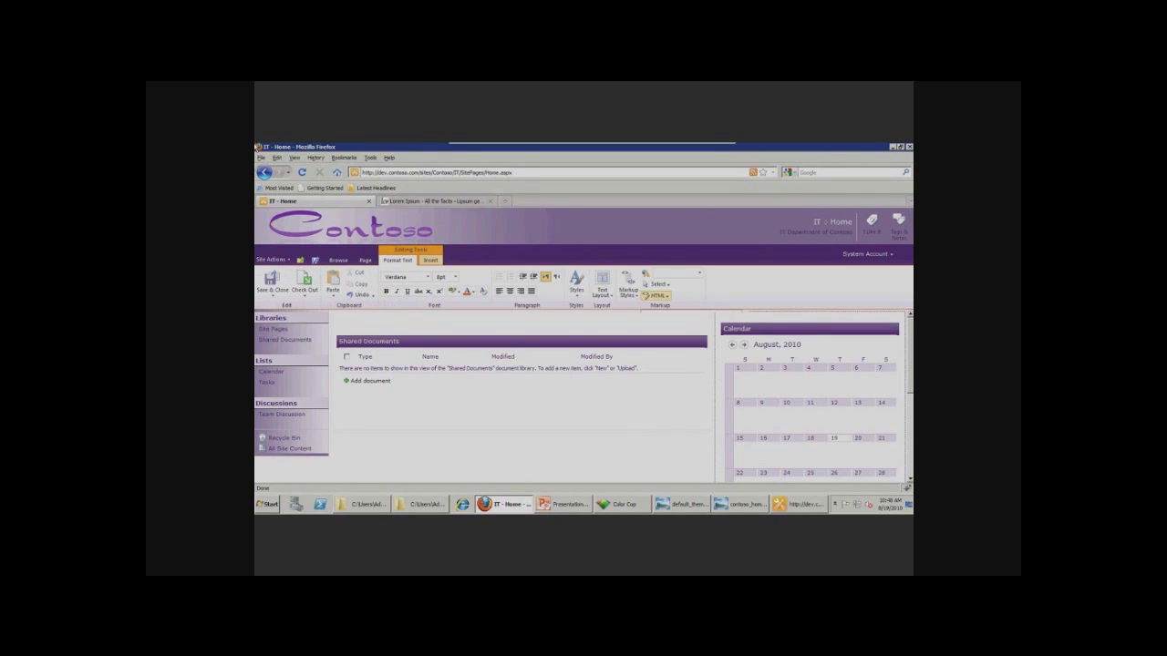
left_click(656, 295)
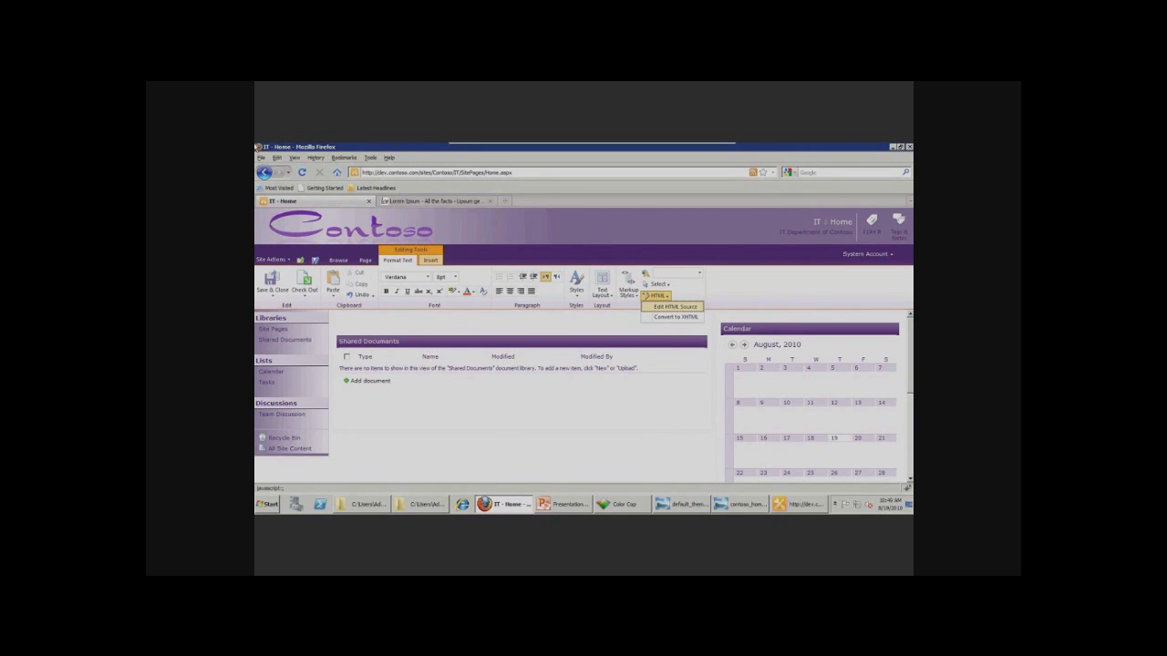
left_click(675, 306)
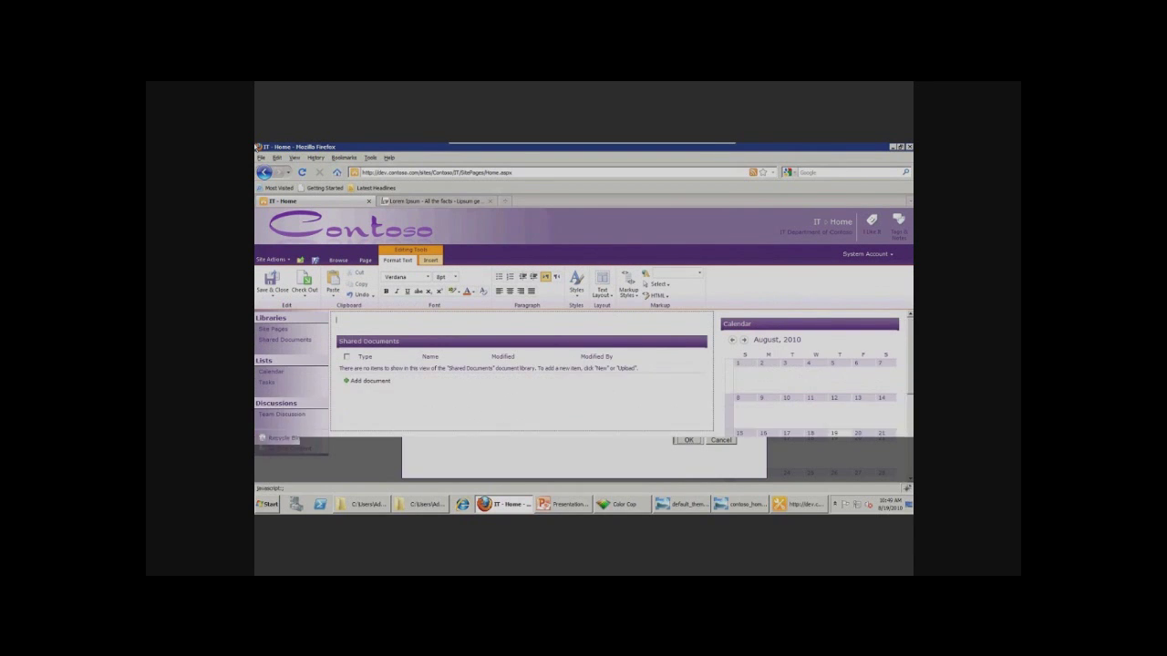
- Check the contoso_home.png mockup and create a picture library named "Home Page Imesag" for the SlideShow WebPart
key("alt+Tab")
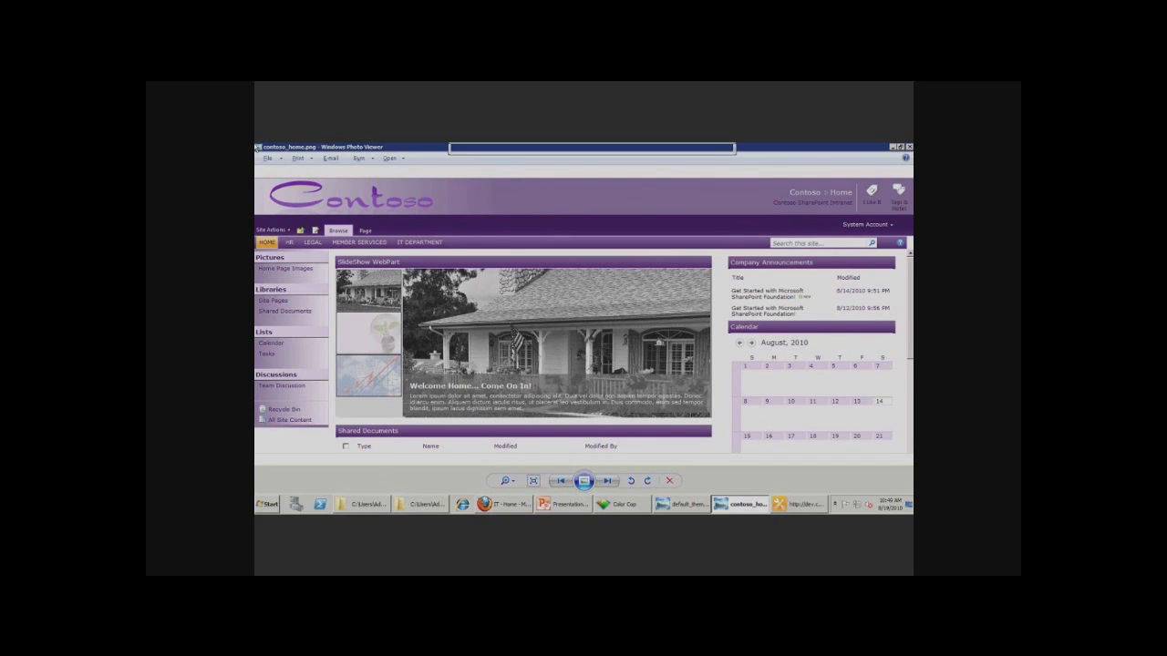
key("alt+Tab")
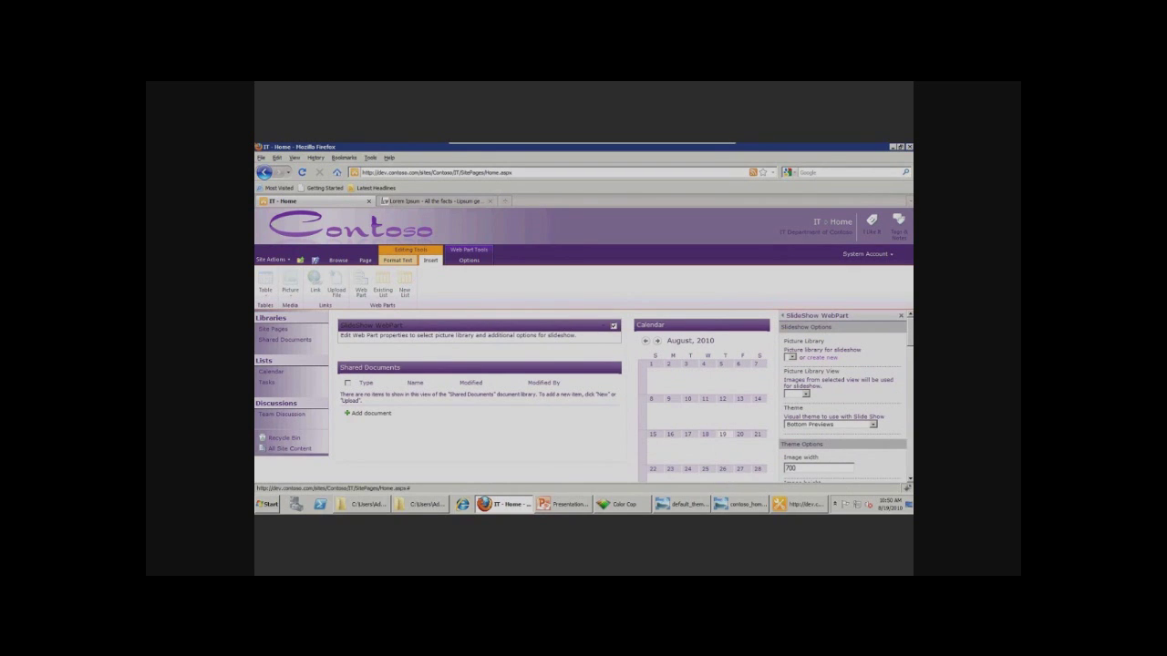
left_click(821, 357)
type("Home")
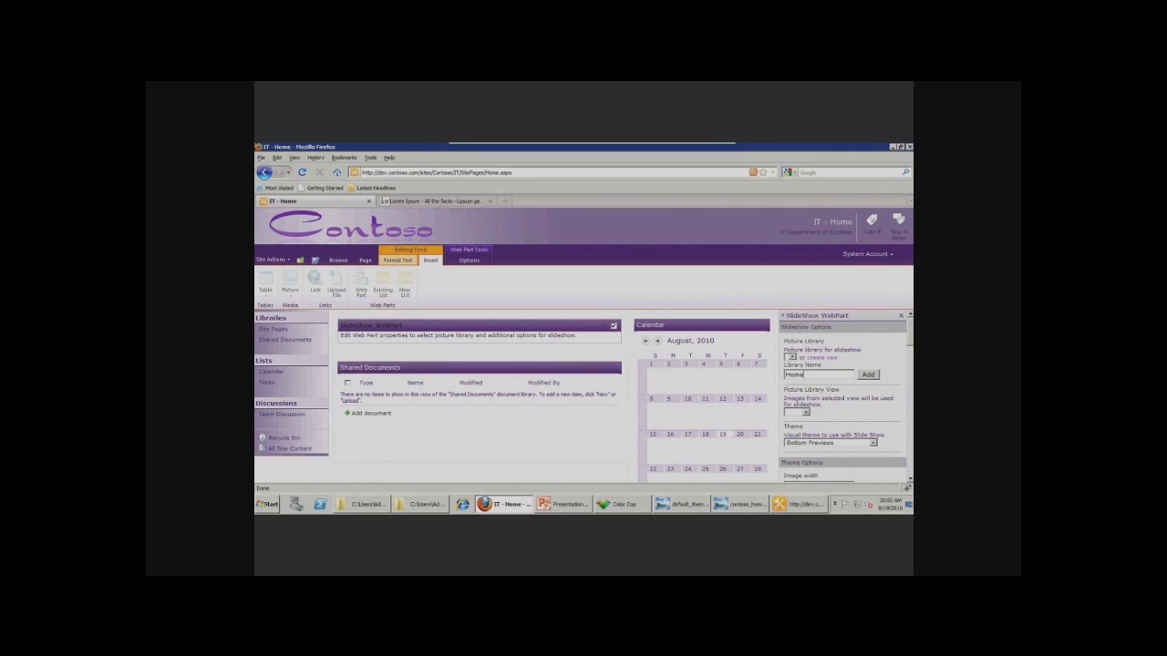
type("Page Imesag")
key("Tab")
key("Return")
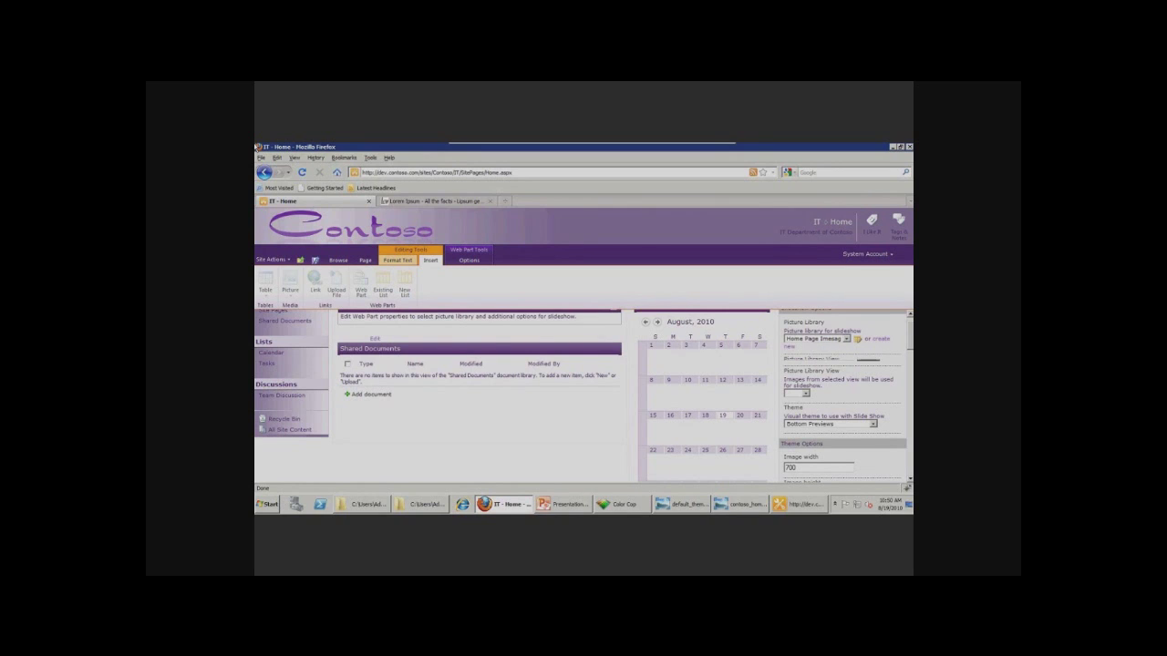
- Set the slideshow's picture library view to All Pictures and its theme to Sidebar Previews
left_click(813, 382)
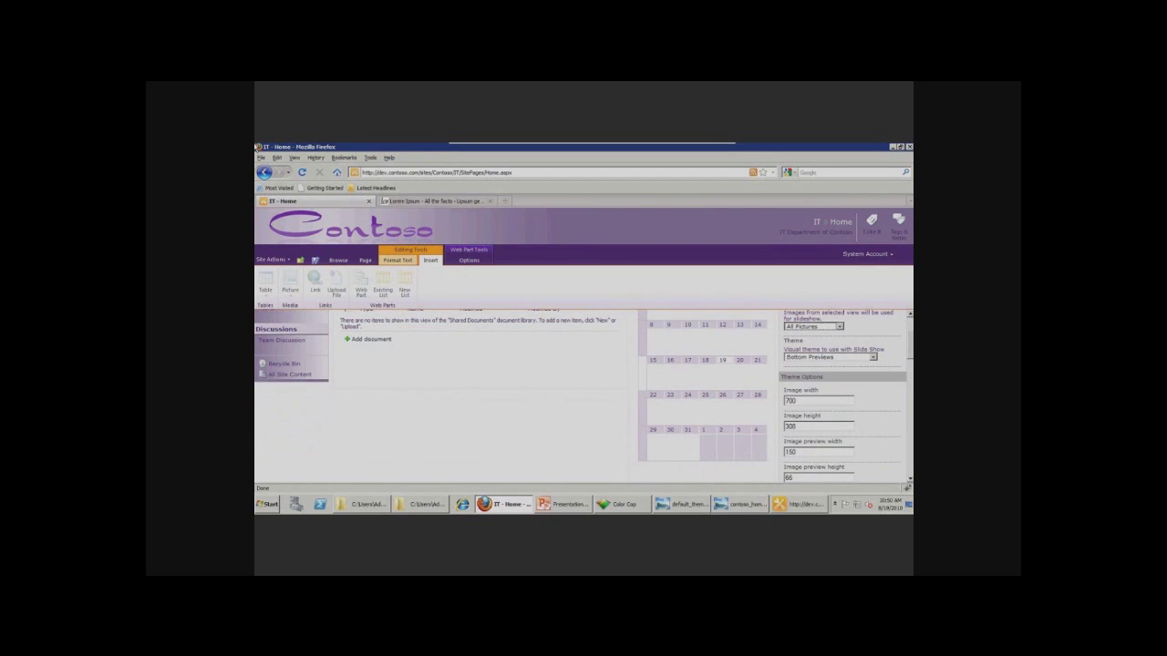
left_click(873, 357)
left_click(825, 377)
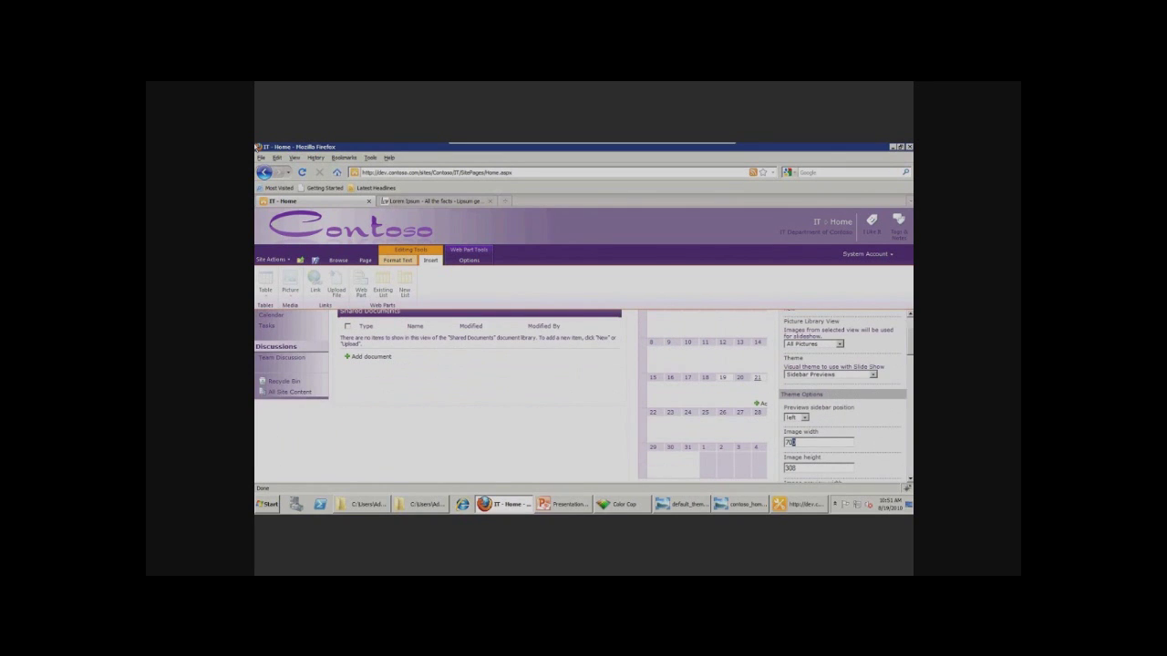
- Set the slideshow's image width to 680, image preview width to 133 and image preview height to 85
type("680")
scroll(839, 401, "down", 1)
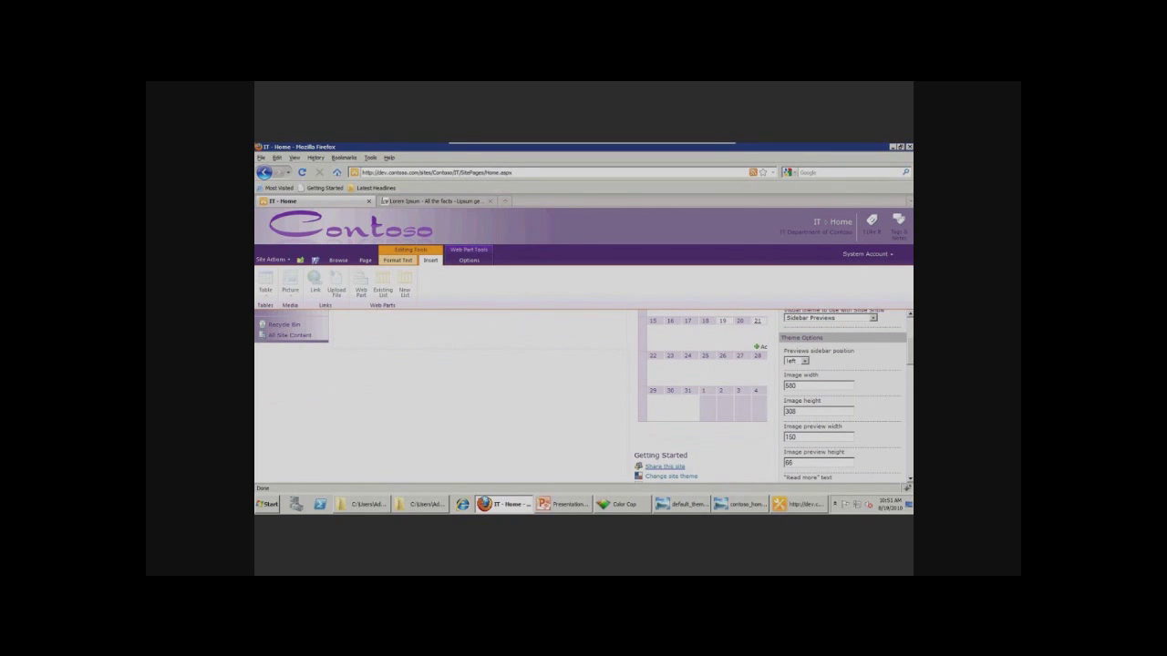
scroll(839, 402, "down", 1)
double_click(791, 399)
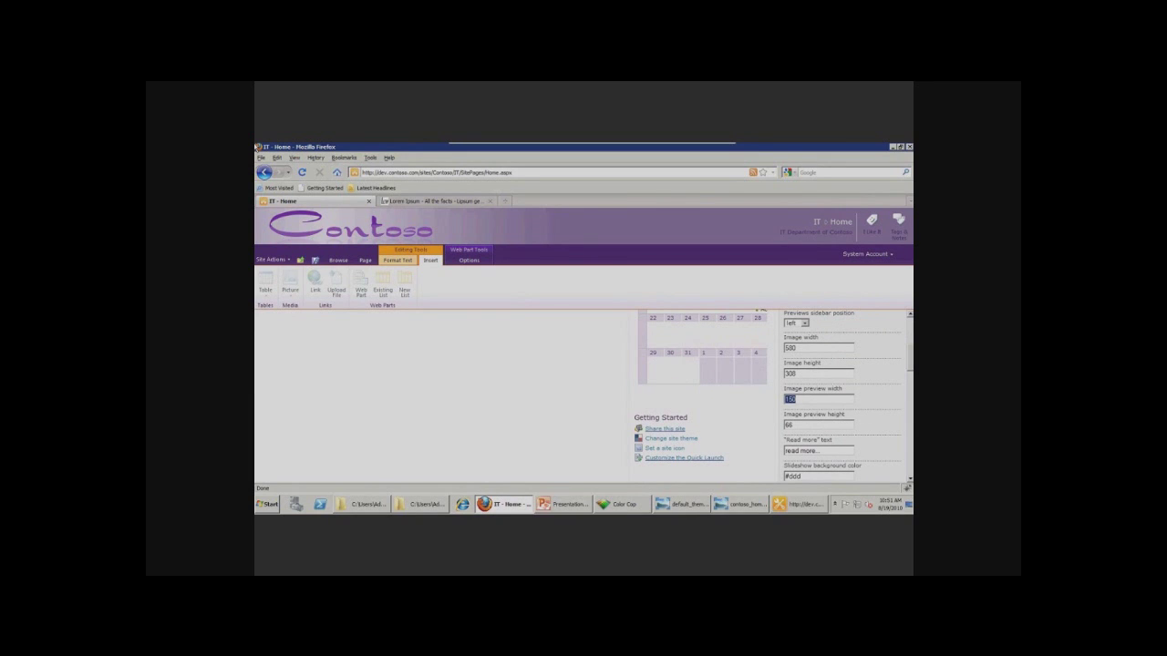
type("133")
key("Tab")
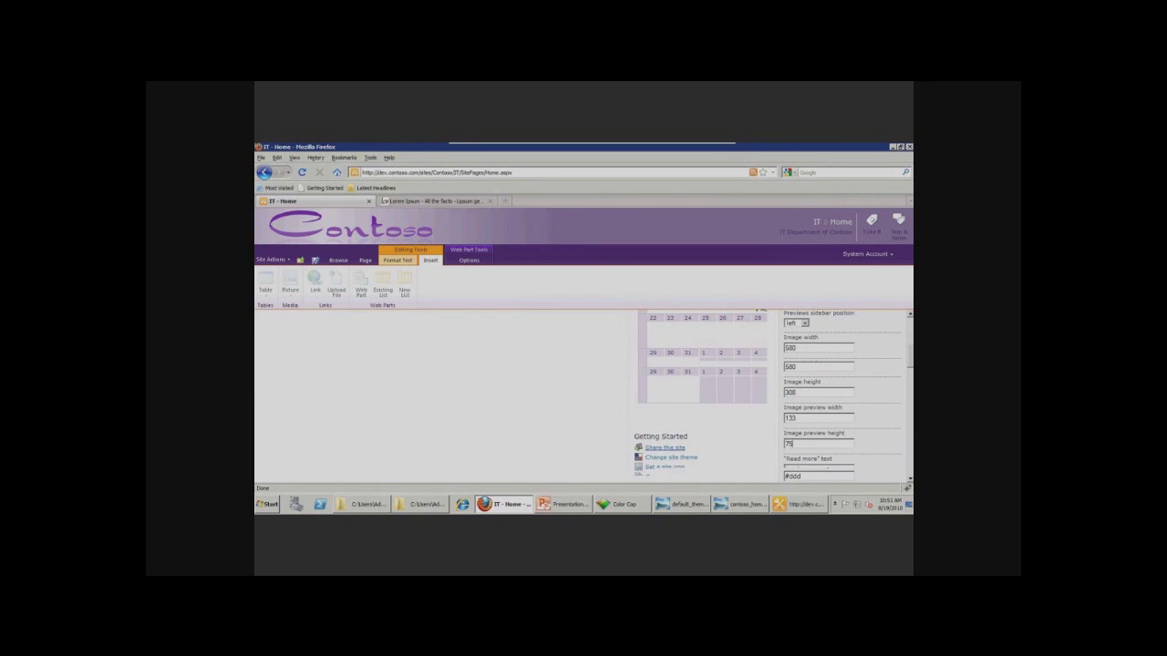
type("75")
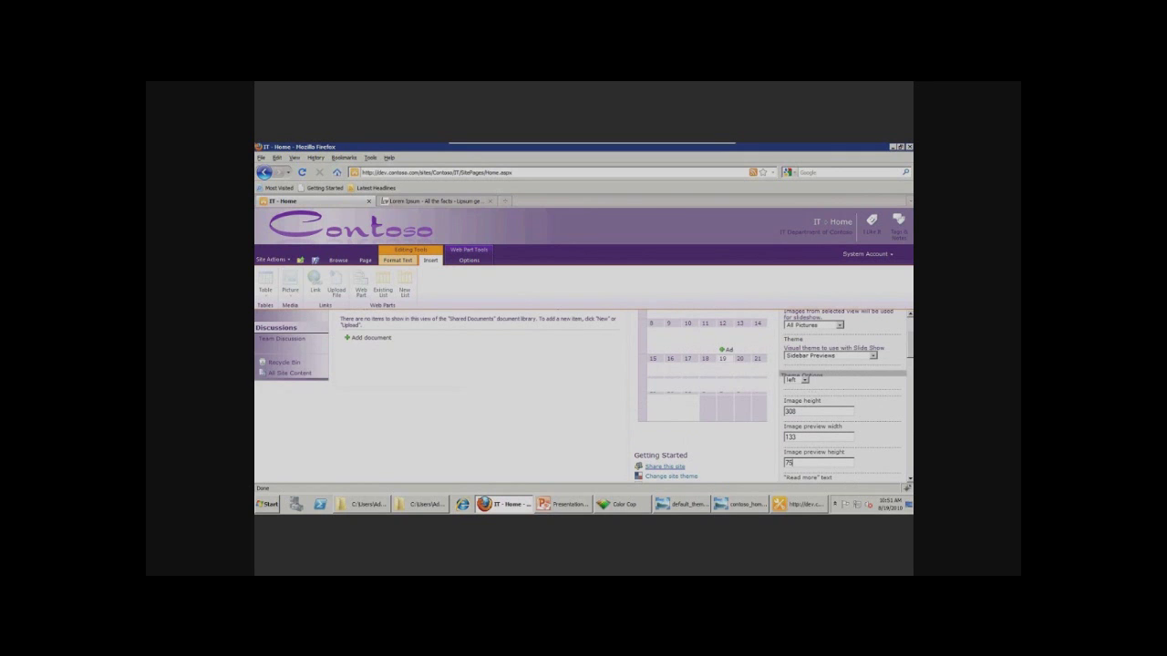
scroll(839, 392, "down", 1)
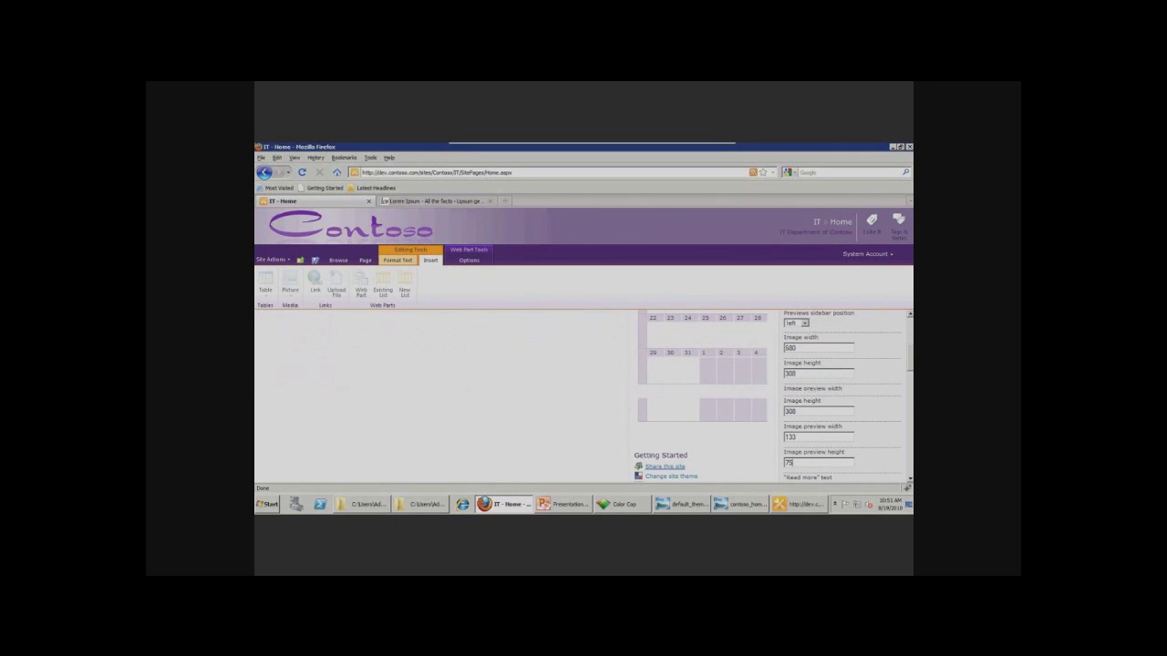
key("ctrl+a")
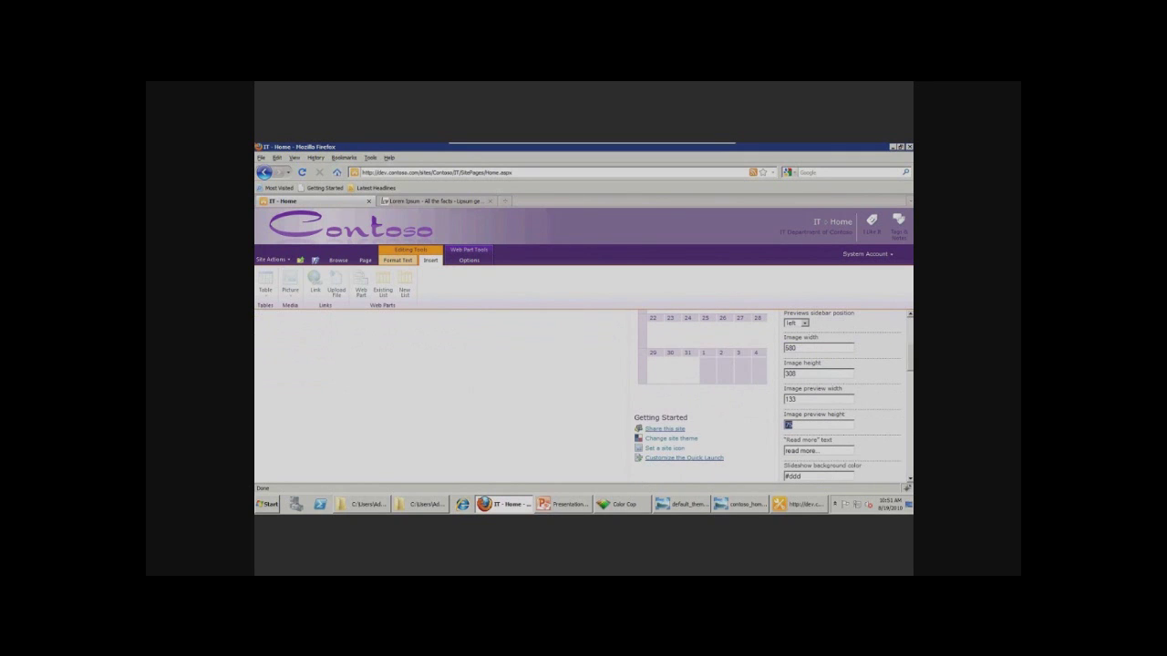
scroll(839, 396, "down", 3)
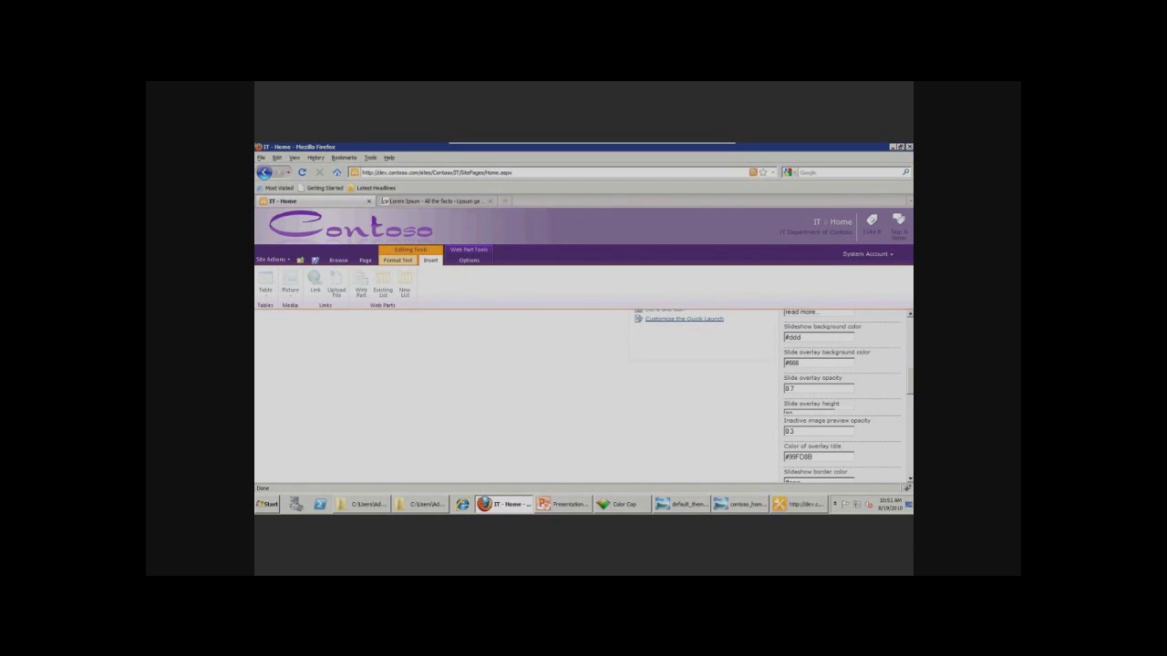
- Set the slide overlay height to 100 in the slideshow's theme options
key("Tab")
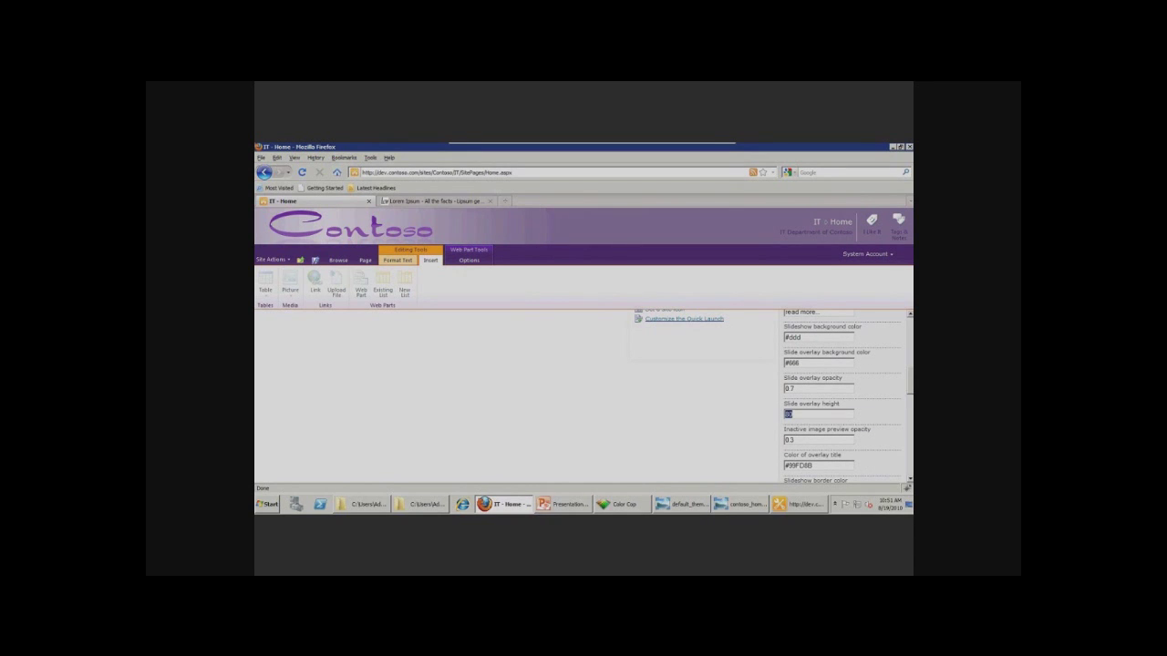
type("100")
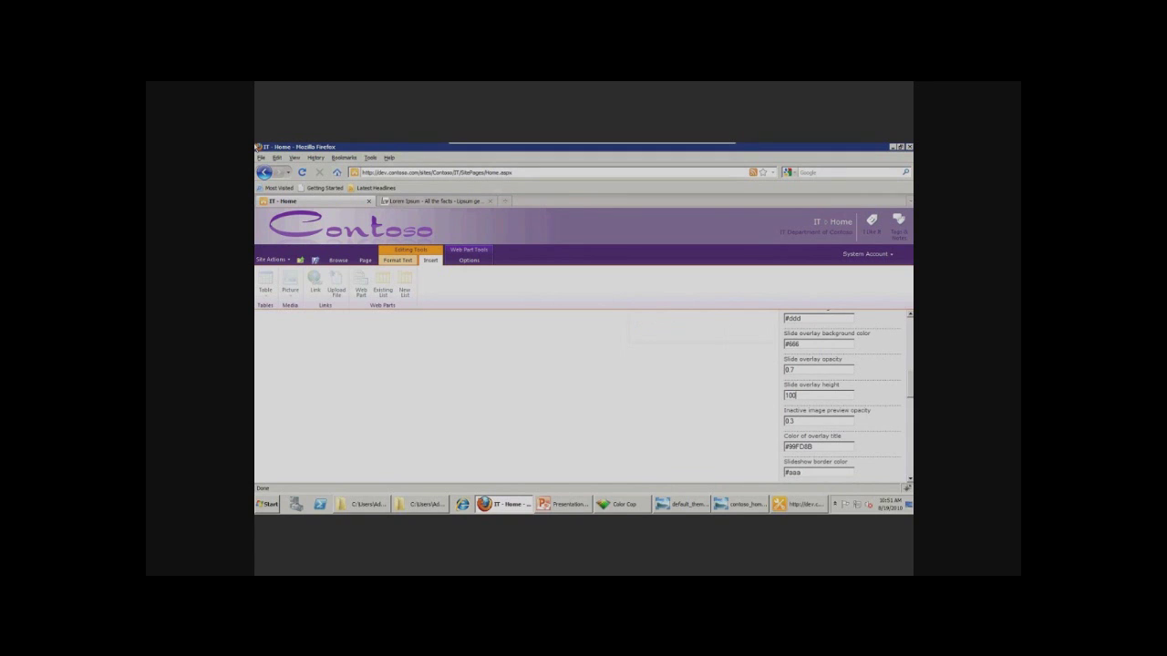
scroll(584, 396, "up", 2)
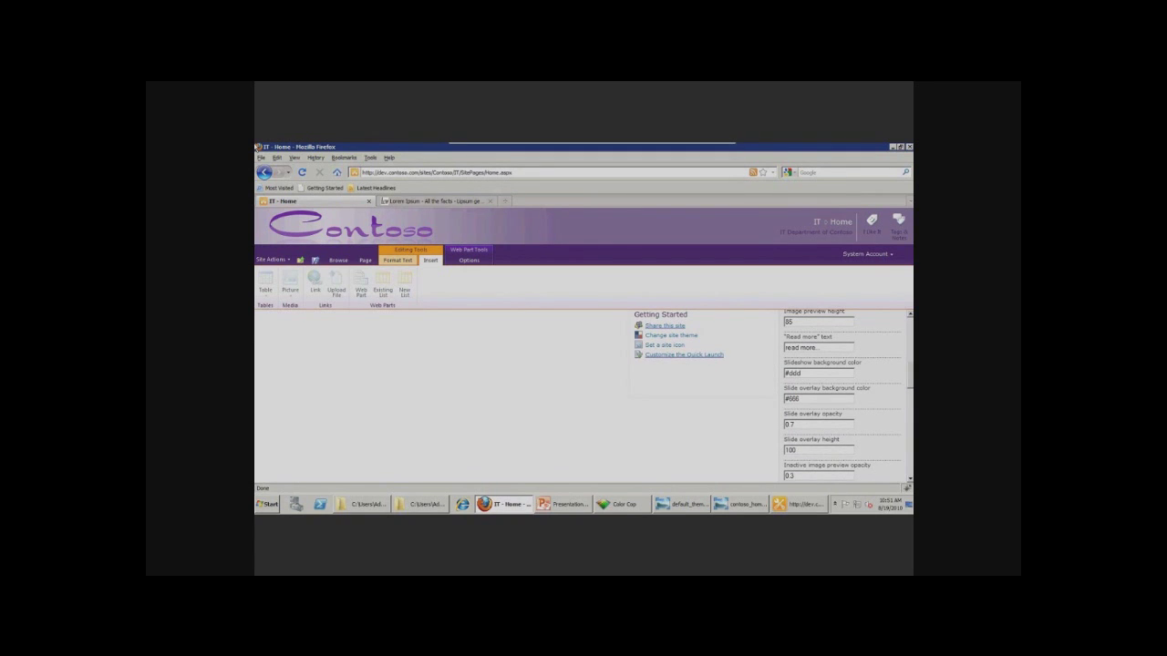
scroll(583, 396, "down", 3)
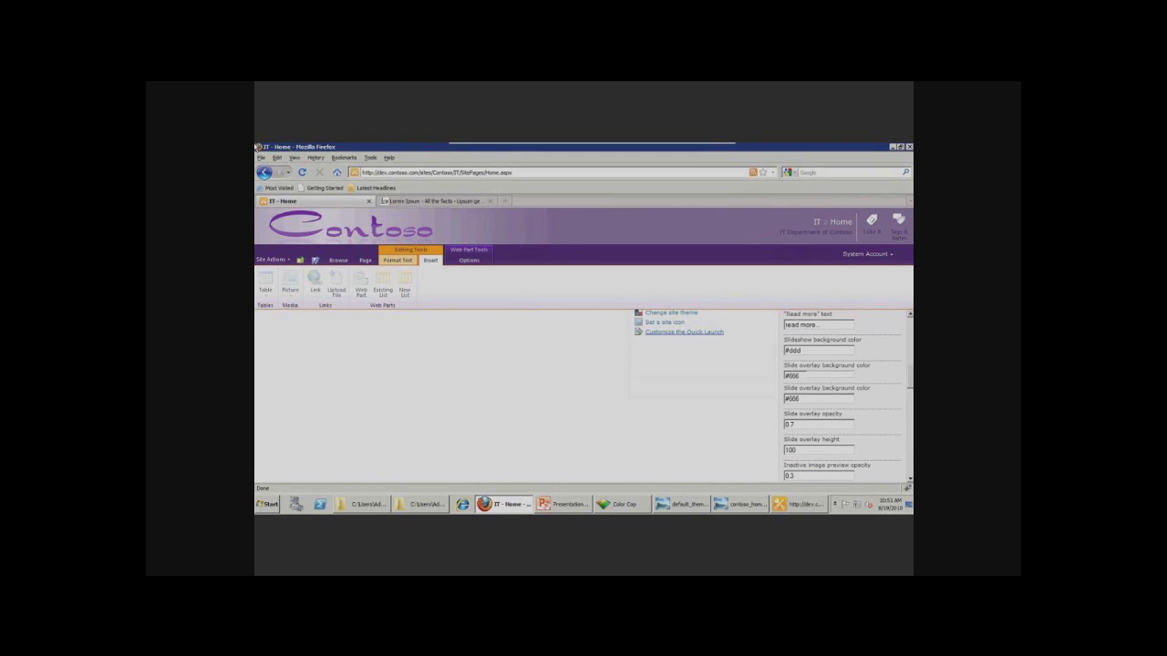
scroll(842, 397, "down", 1)
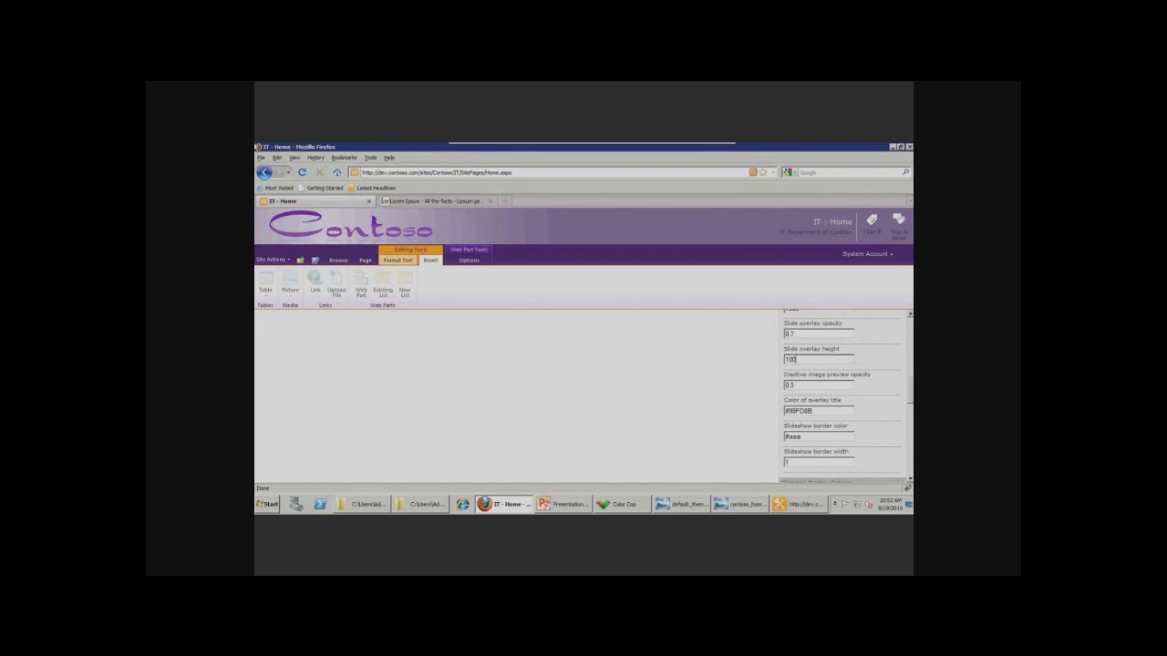
- Clear the color of the overlay title and compare with the contoso_home.png mockup
left_click(818, 411)
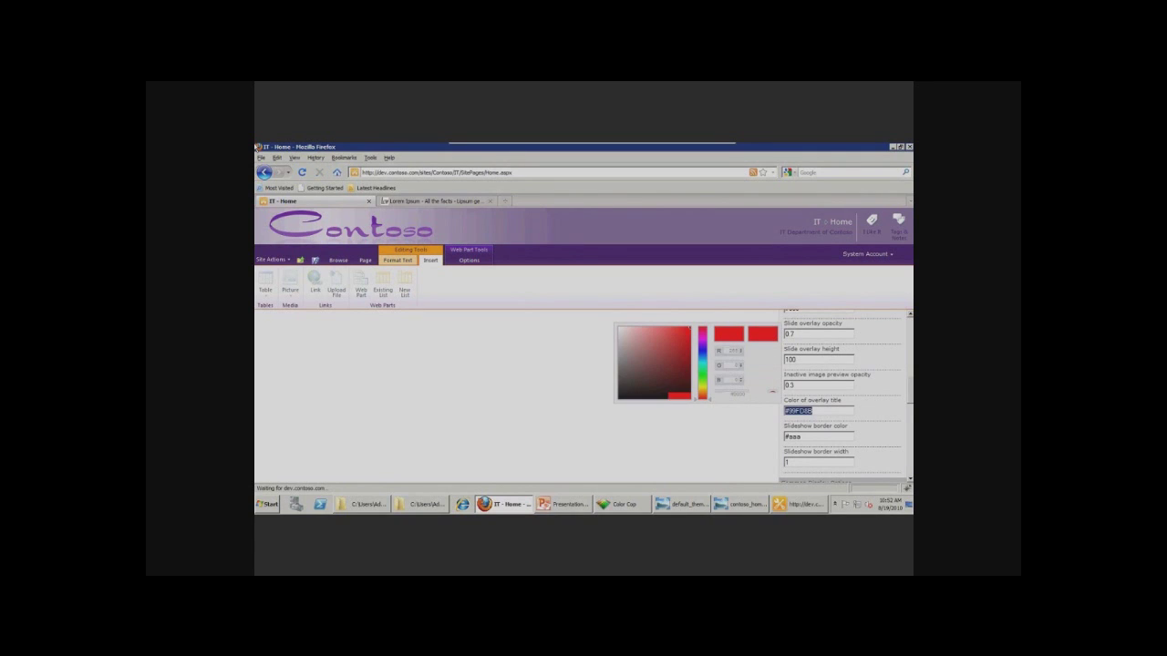
key("BackSpace")
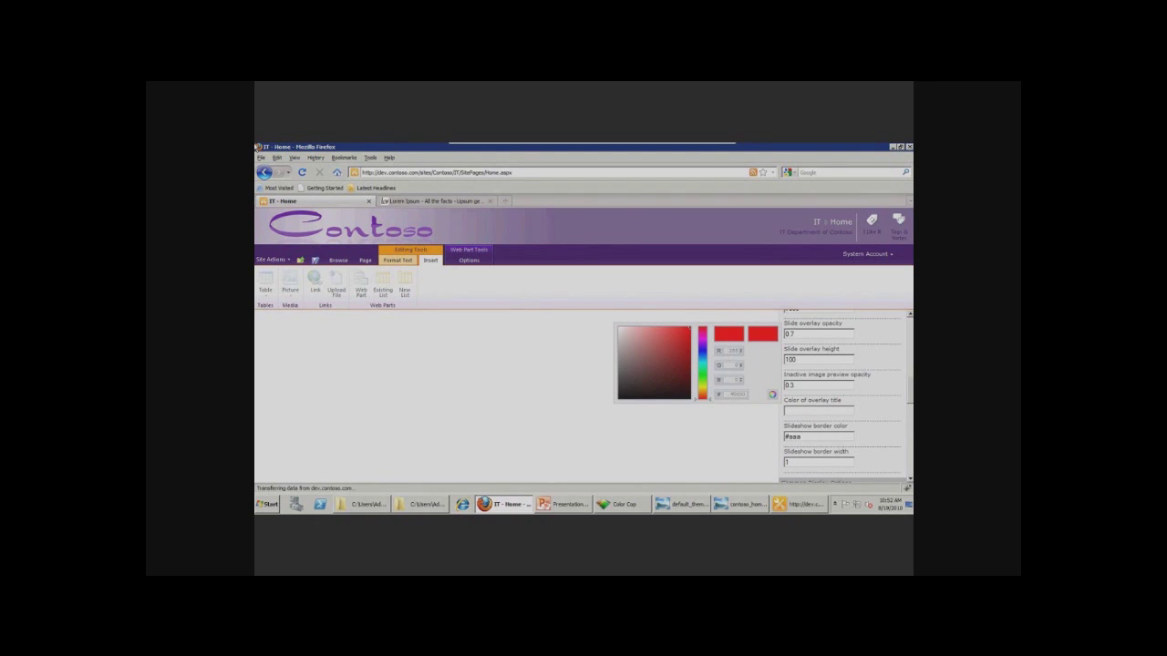
key("alt+Tab")
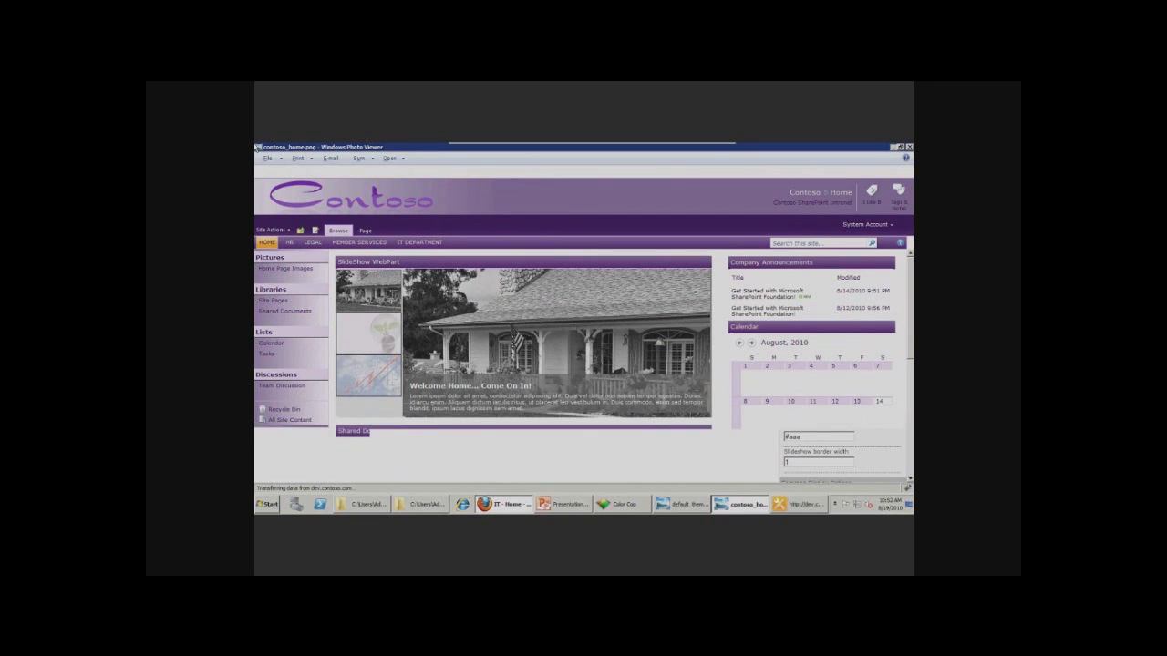
key("alt+Tab")
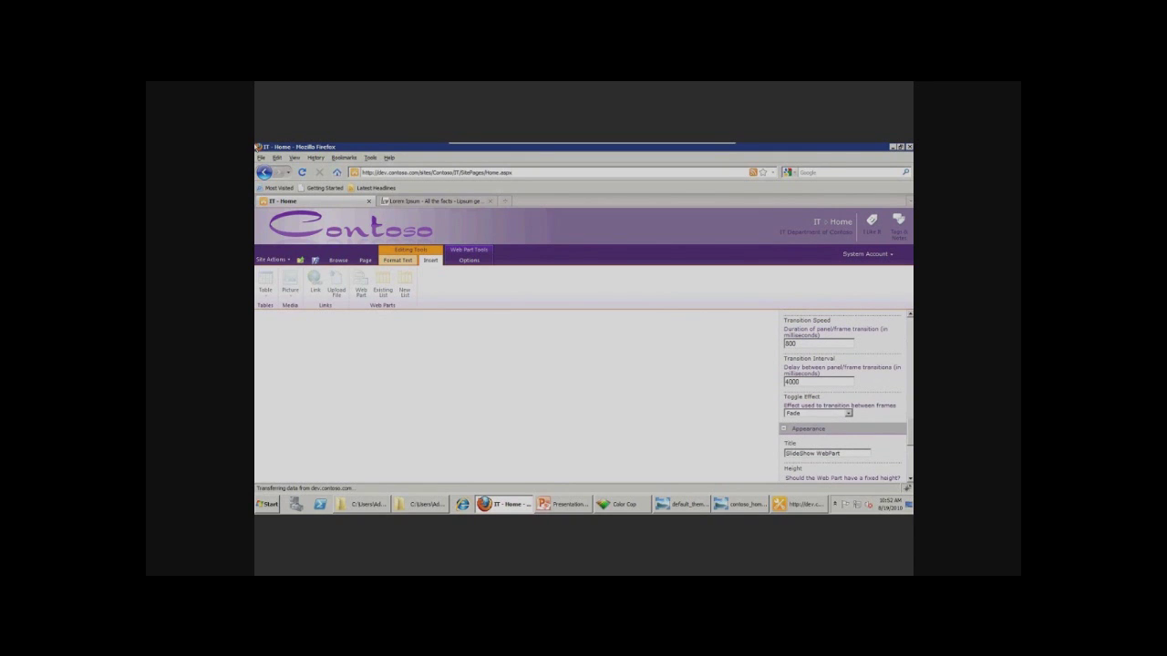
- Review the toggle effects available for the slideshow's transition between frames
left_click(847, 413)
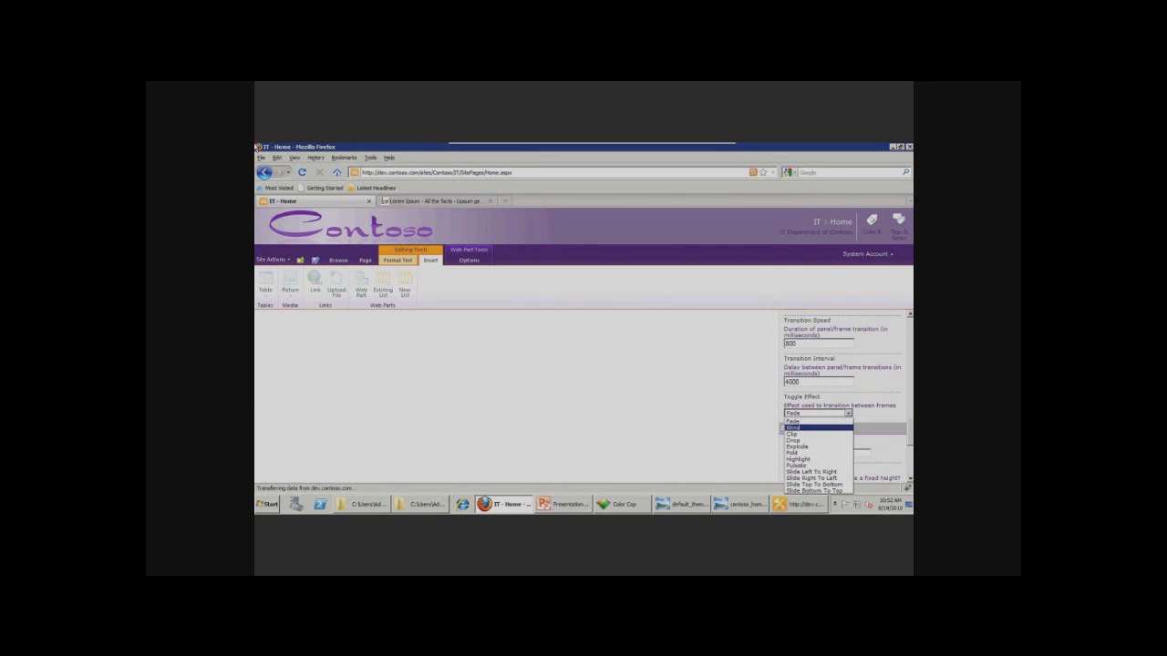
key("Escape")
scroll(843, 397, "down", 3)
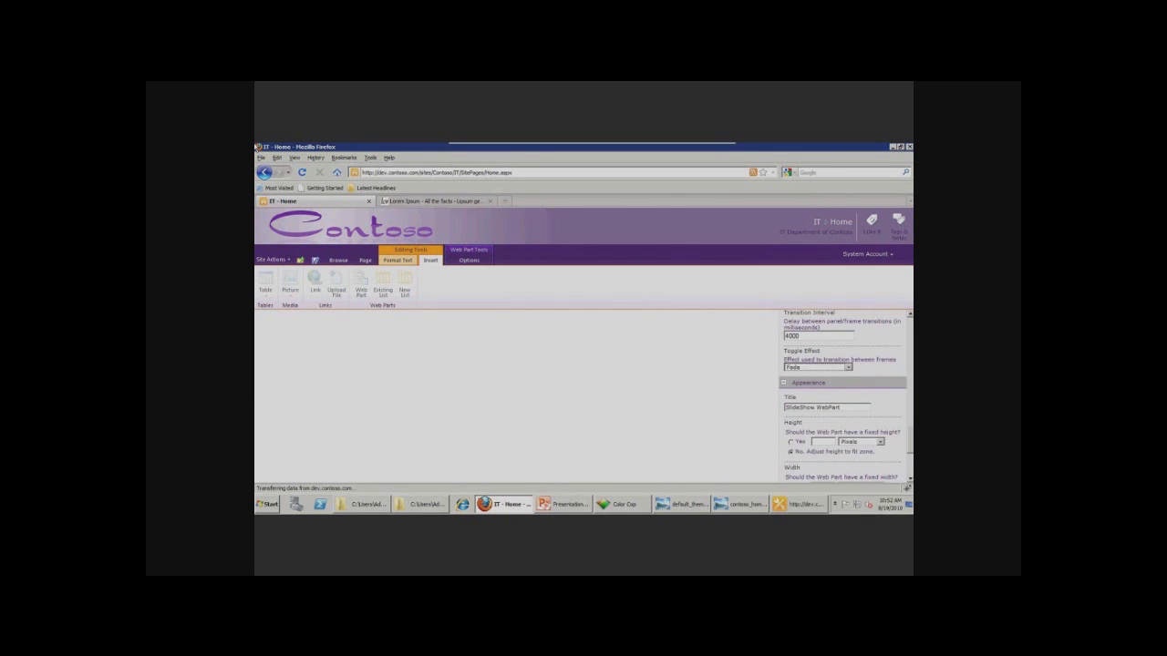
- Change the web part's title to "Cool SlideShow Web Part for SharePoint2010"
key("Tab")
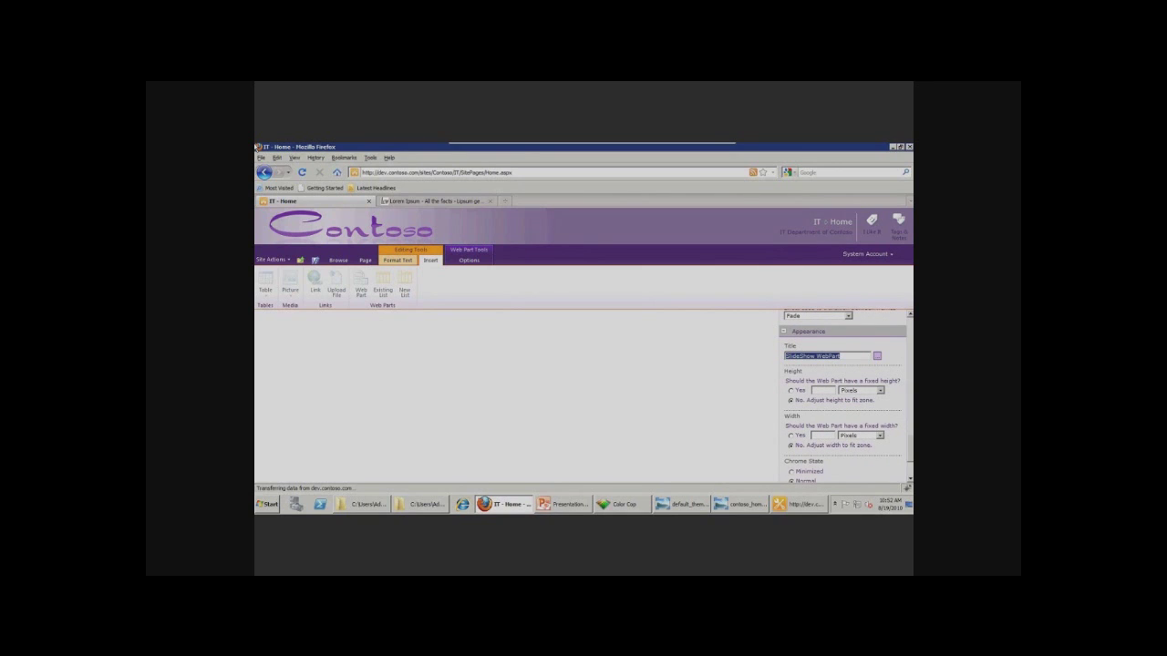
key("Home")
type("Cool")
key("End")
type("2010")
scroll(842, 392, "down", 1)
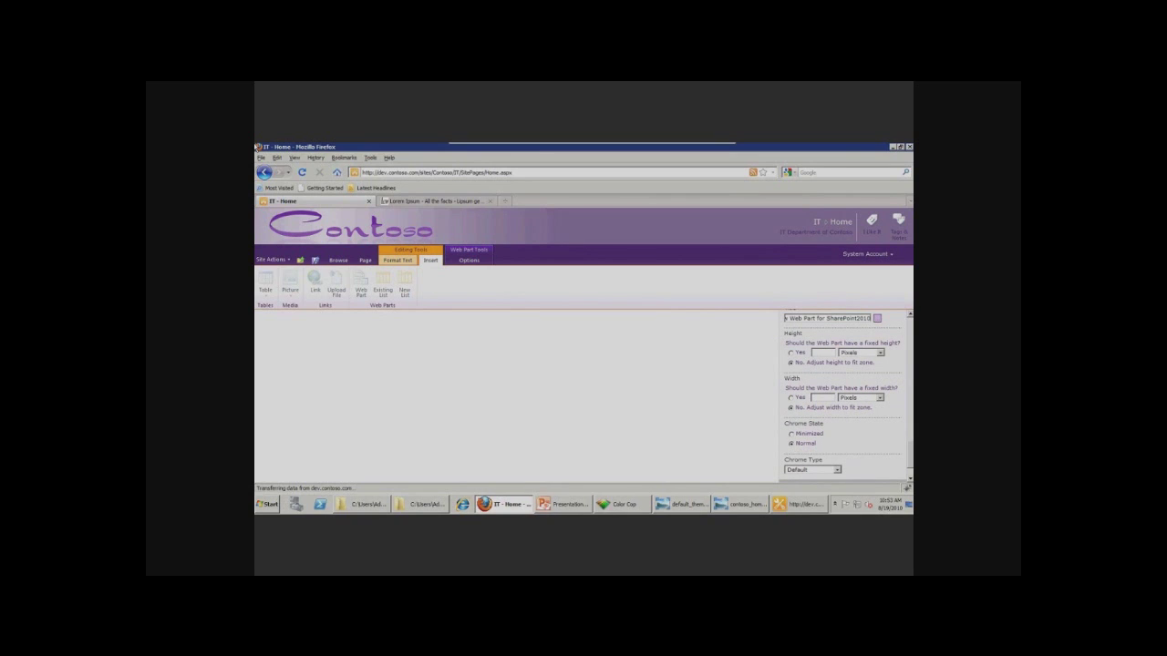
- Set the web part's chrome type to None and save its properties
scroll(843, 394, "down", 1)
left_click(811, 433)
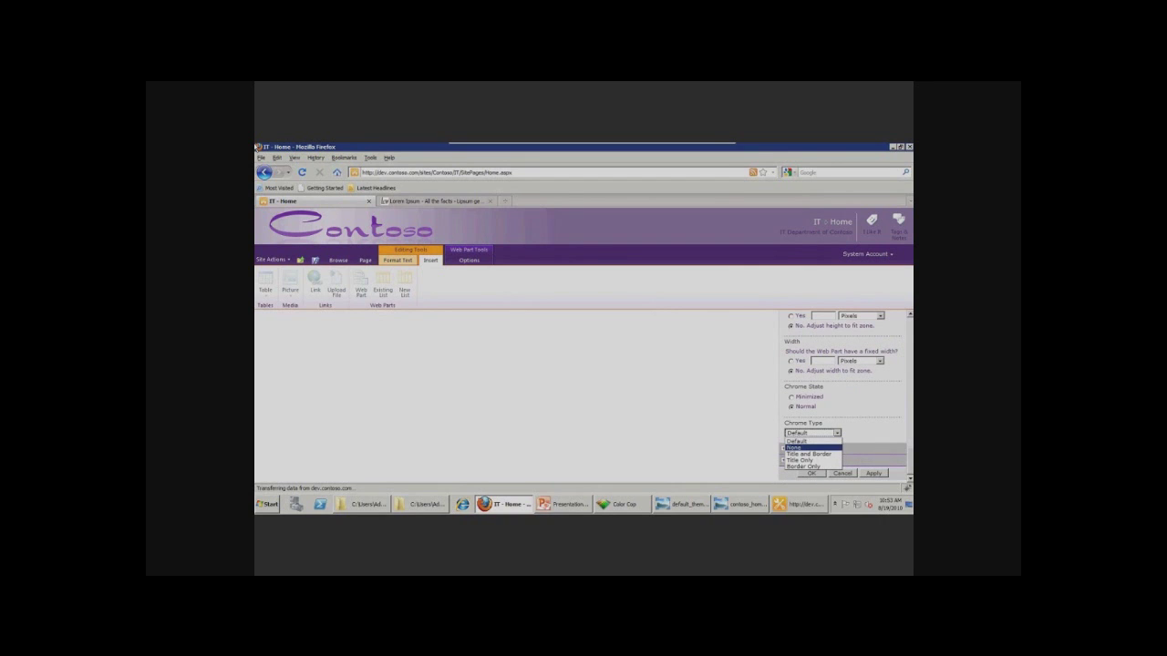
left_click(794, 447)
left_click(811, 473)
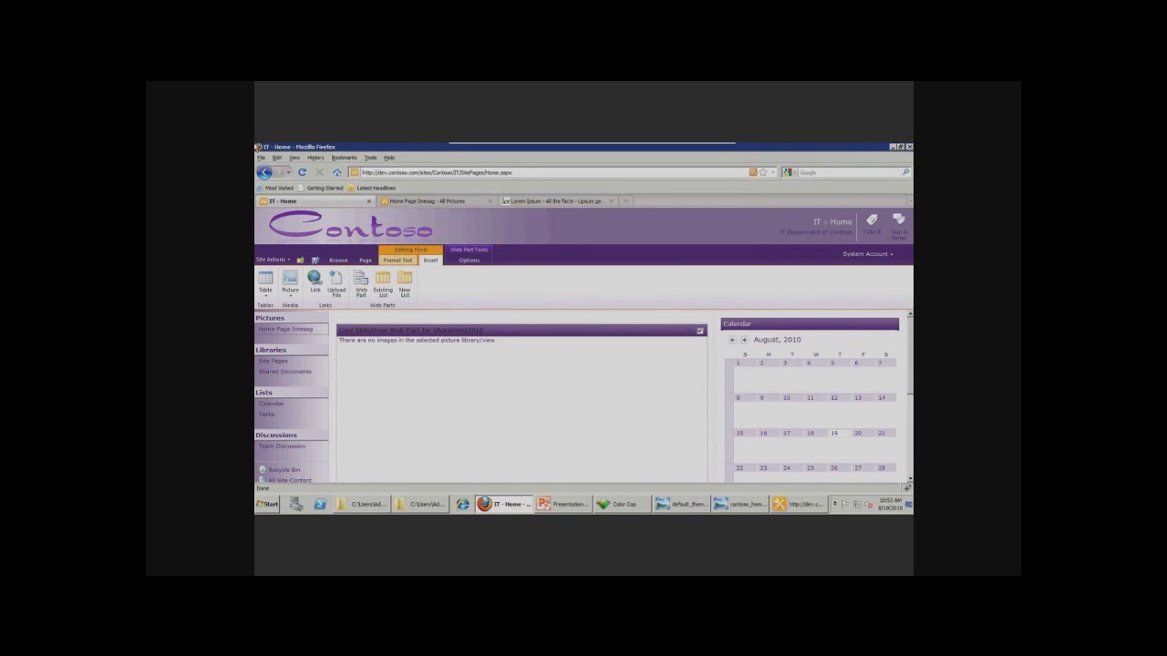
- Upload the Sales Chart picture to the Home Page Imesag picture library
key("ctrl+Tab")
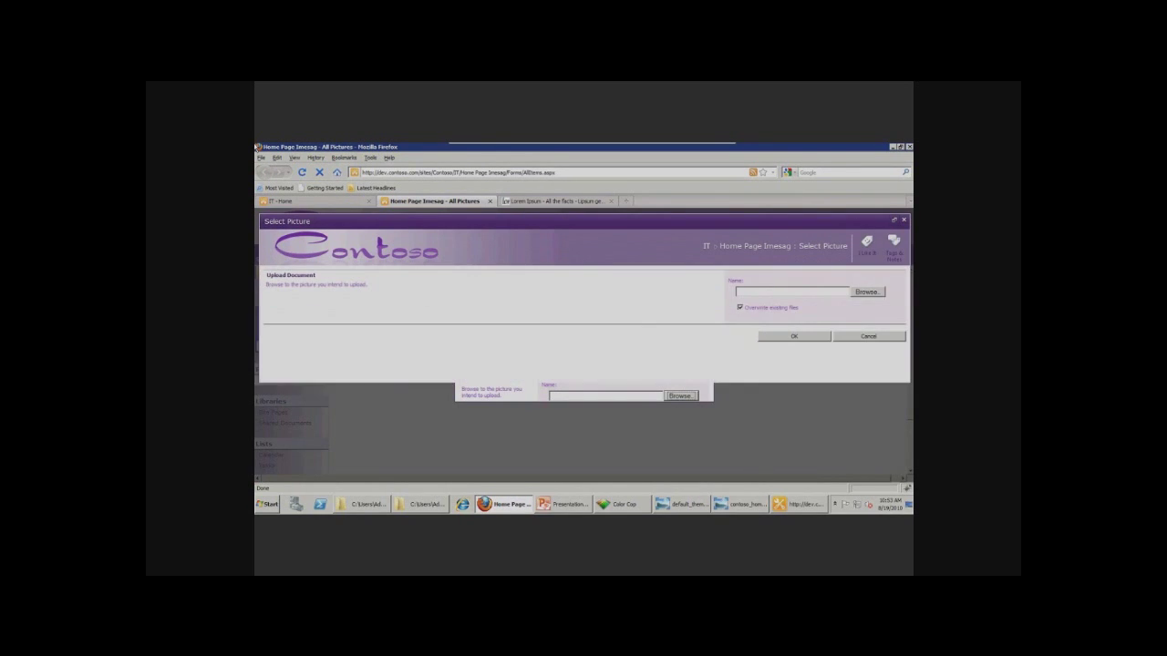
mouse_move(365, 504)
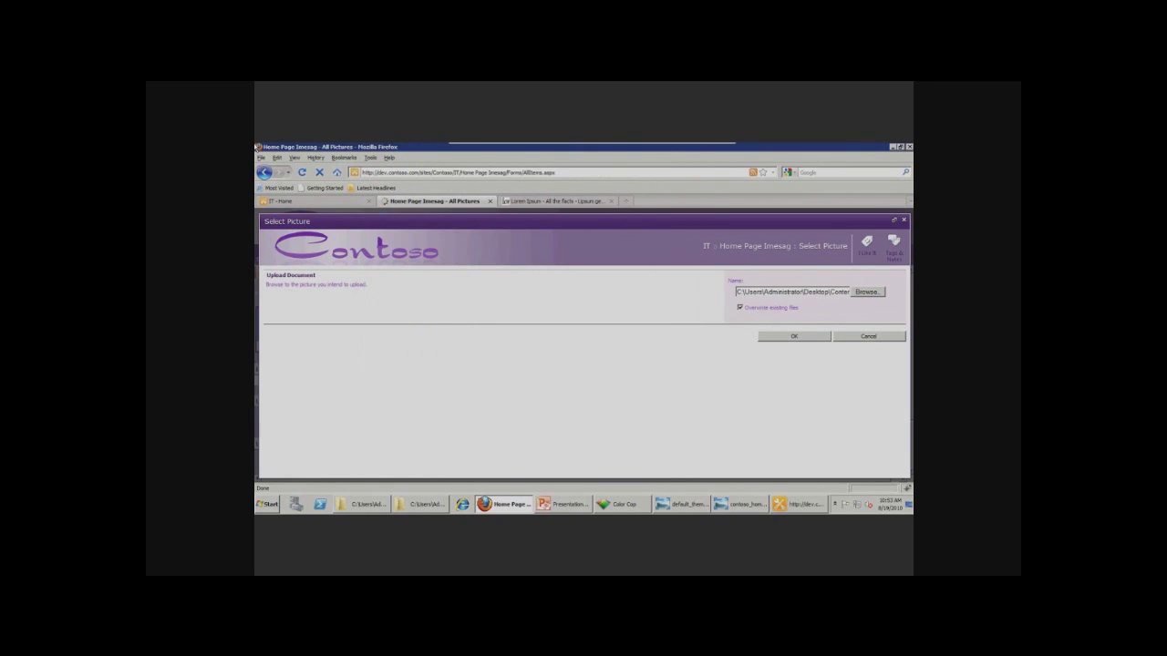
key("Return")
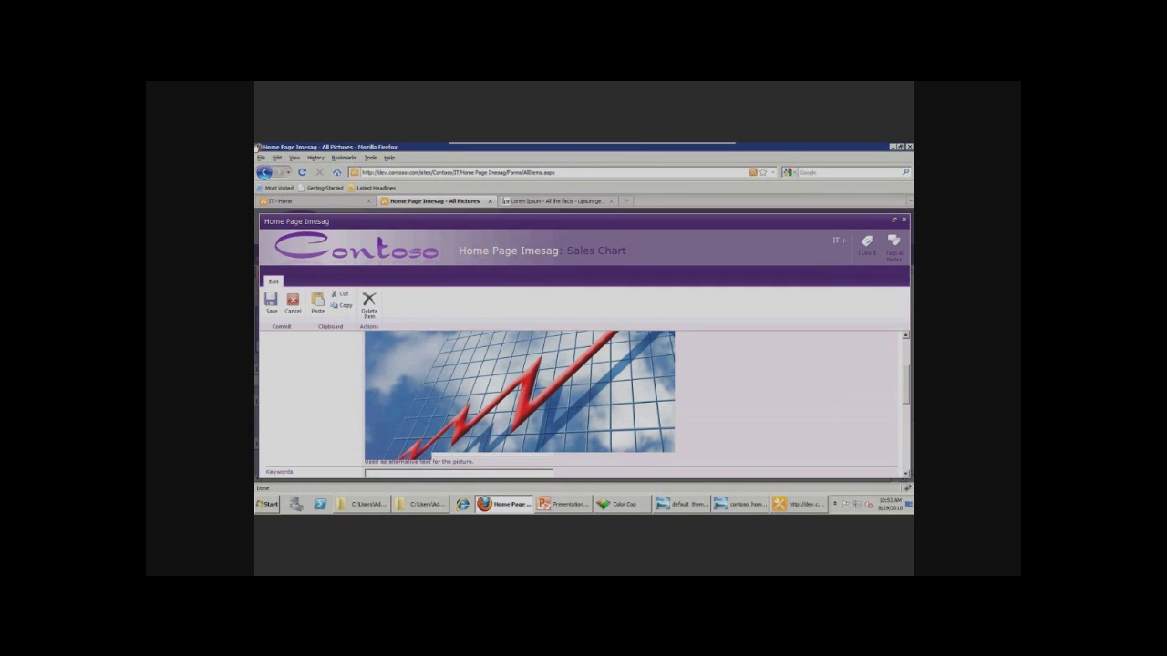
- Title the Sales Chart picture "Business is BOOMING!" and fill its description with the Lorem Ipsum paragraph copied from the generator page
key("ctrl+Tab")
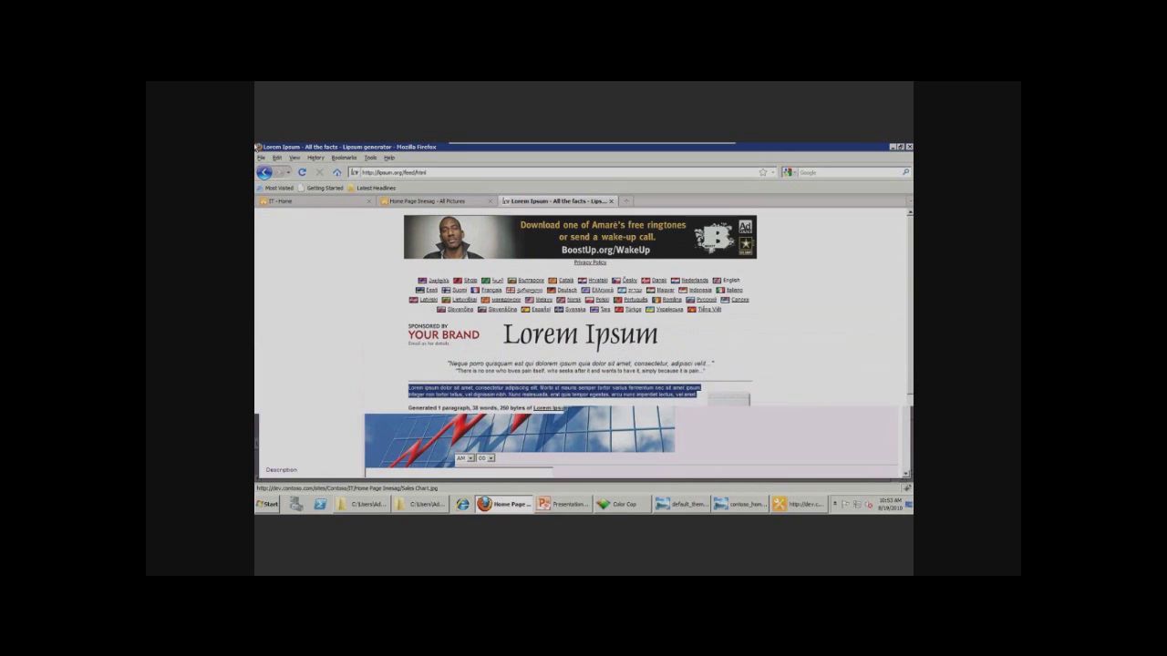
key("ctrl+shift+Tab")
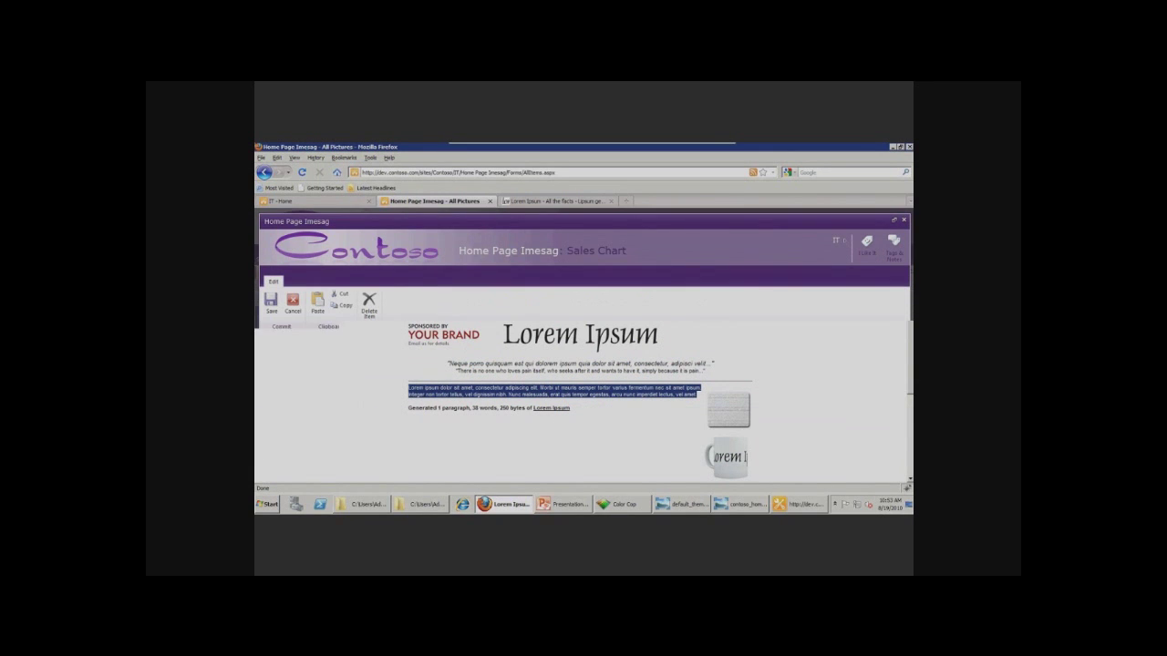
type("Lorem ipsum dolor sit amet, consectetur adipiscing elit. Morbi ut mauris semper tortor varius fermentum nec sit amet ipsum. Integer non tortor tellus, vel dignissim nibh. Nunc malesuada, erat quis tempor egestas, arcu nunc imperdiet lectus, vel amet.")
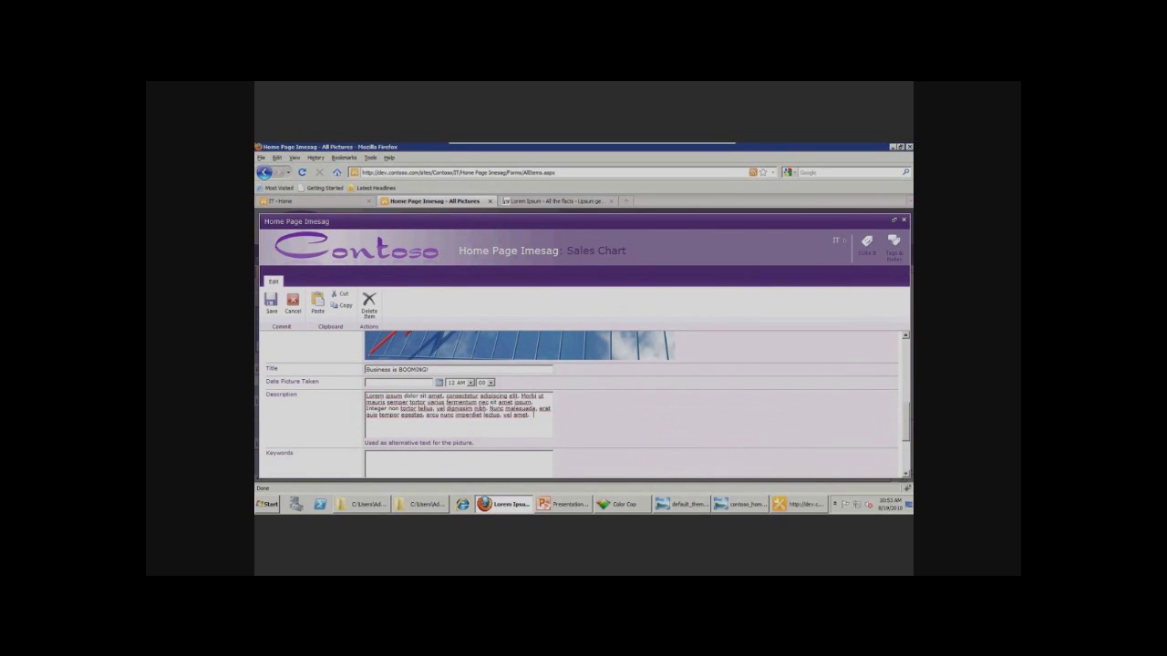
scroll(583, 404, "down", 3)
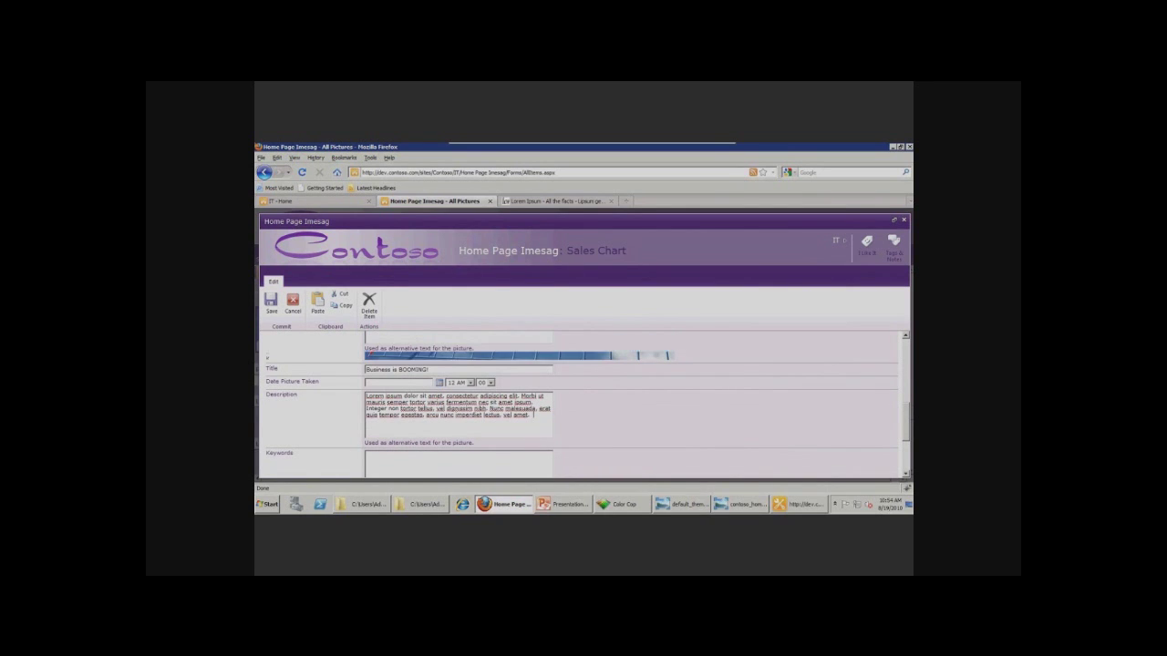
left_click(386, 425)
type("www")
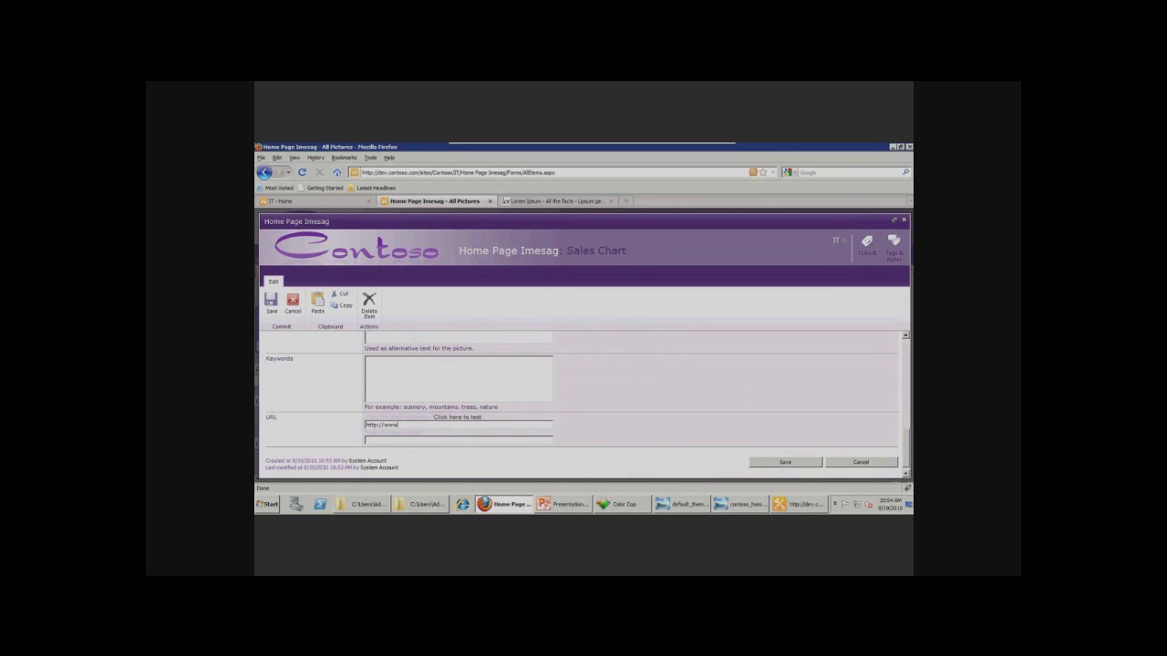
type(".bing.com")
left_click(784, 462)
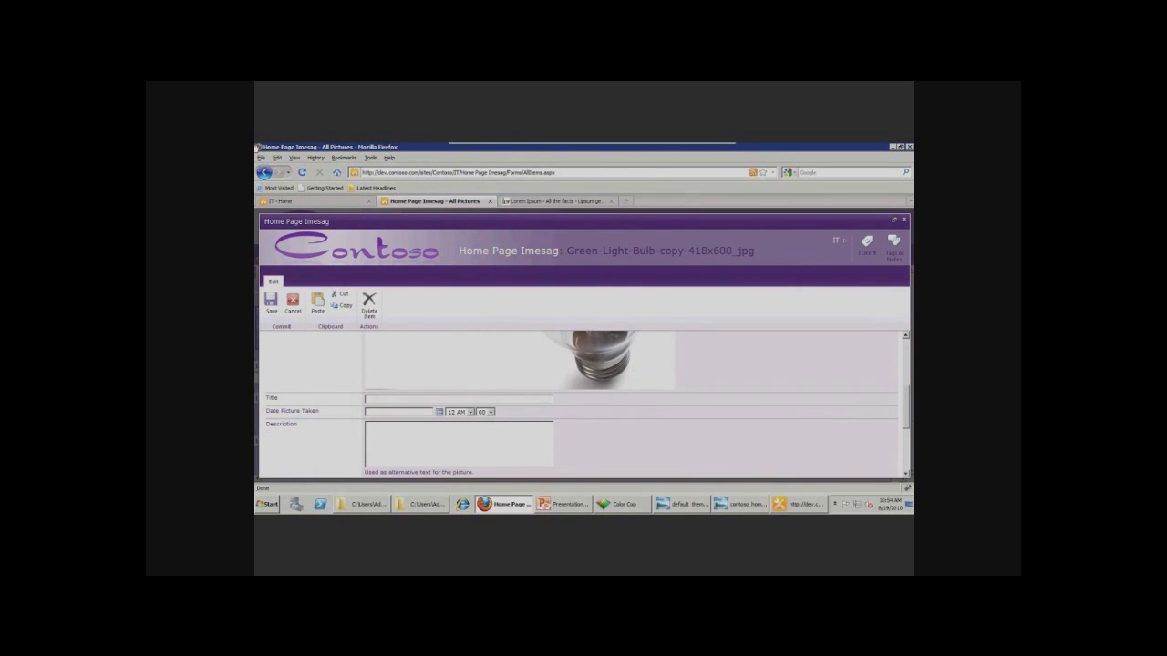
- Title the green light bulb picture "SharePoint is green" and fill its description with the same Lorem Ipsum paragraph
type("SharePoint is green")
left_click(458, 444)
type("Lorem ipsum dolor sit amet, consectetur adipiscing elit. Morbi ut mauris semper tortor varius fermentum nec sit amet ipsum. Integer non tortor tellus, vel dignissim nibh. Nunc malesuada, erat quis tempor egestas, arcu nunc imperdiet lectus, vel amet.")
scroll(583, 404, "down", 2)
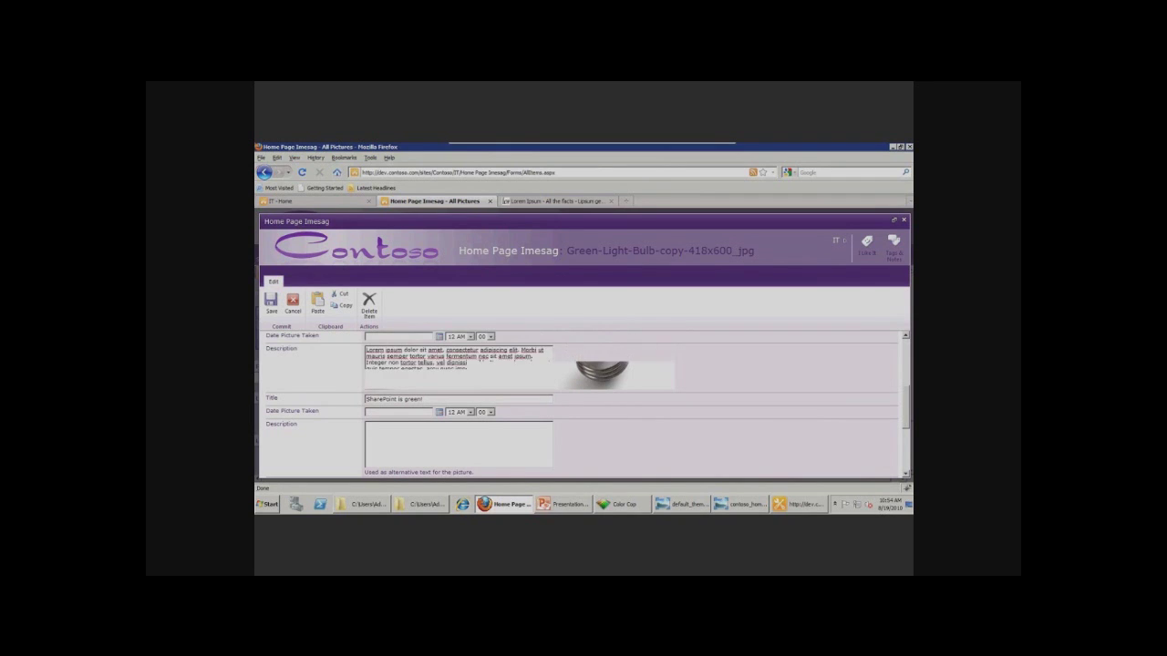
scroll(583, 404, "down", 1)
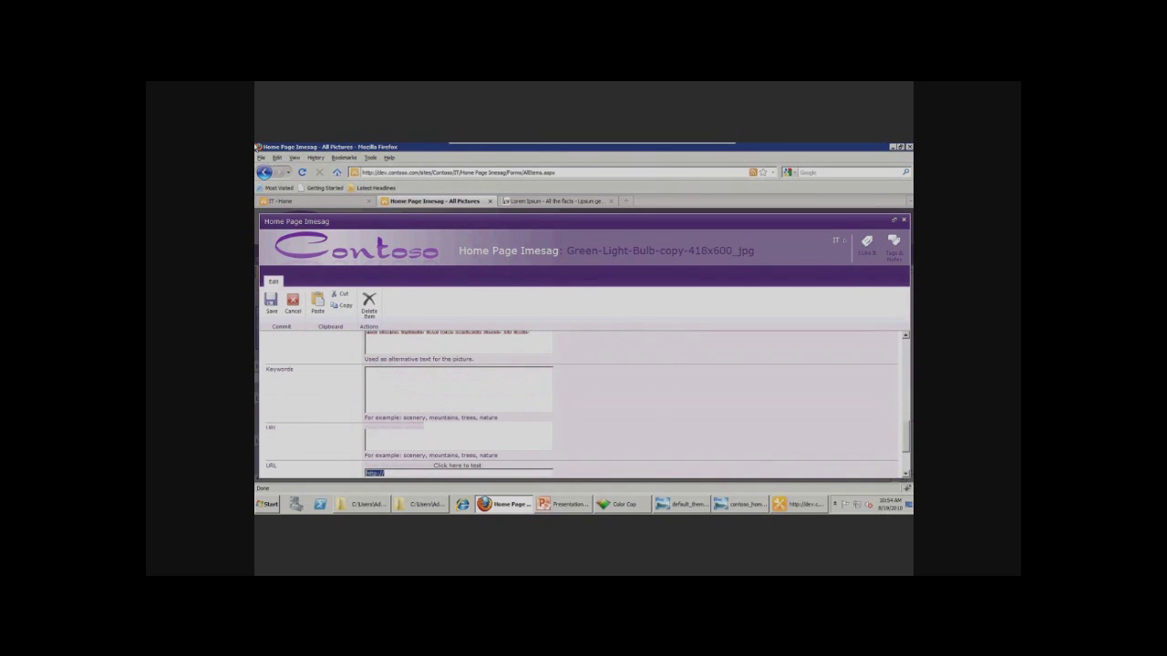
type("www")
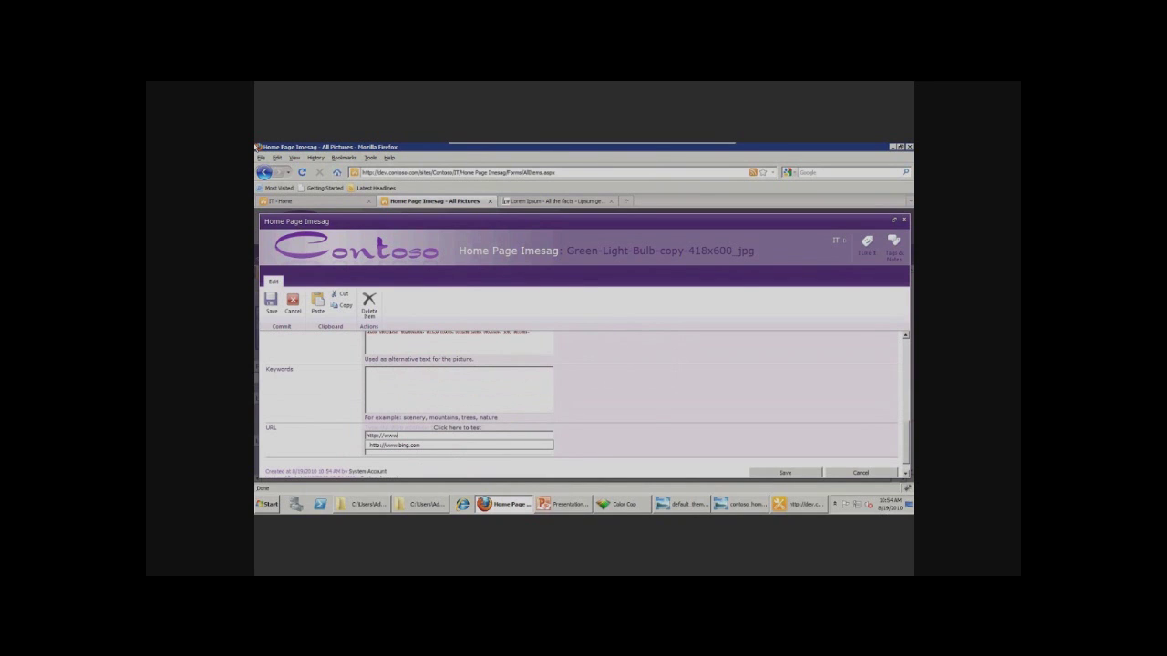
key("Down")
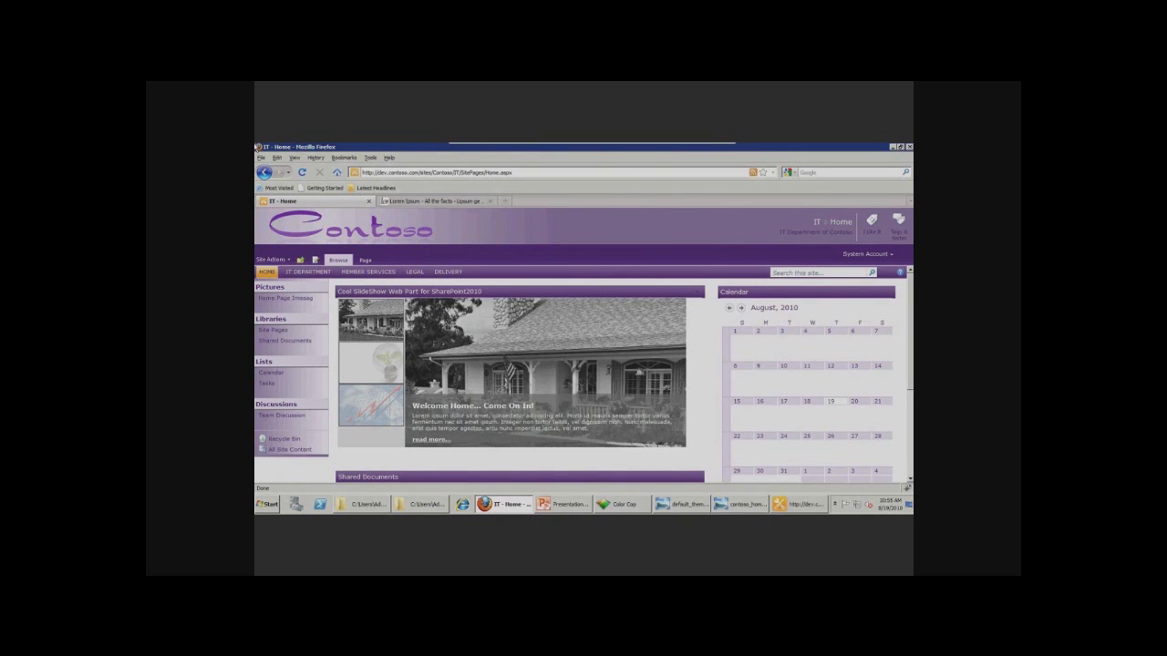
- Test the slideshow's link to Bing from the IT home page and return to the home page
left_click(365, 260)
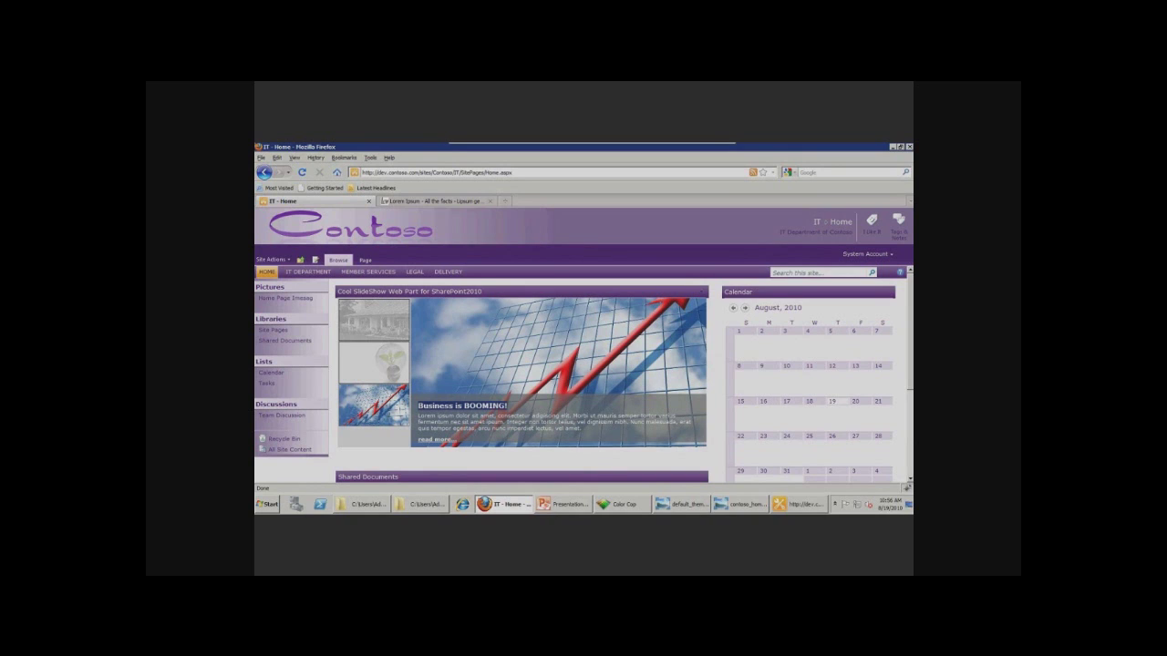
key("alt+Home")
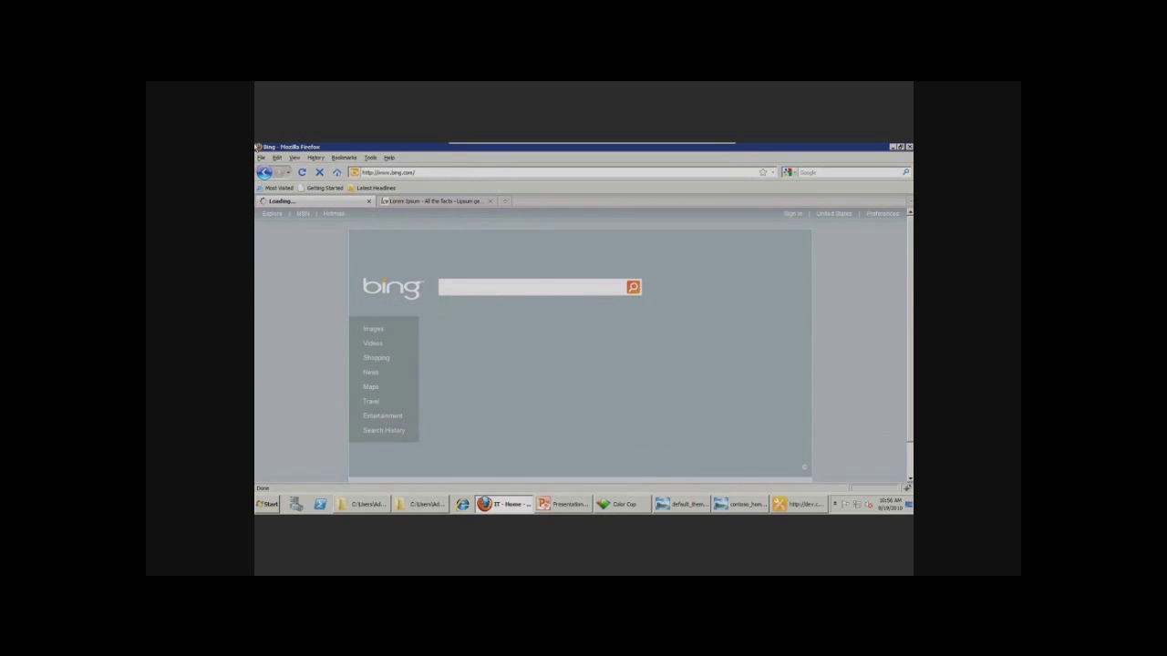
key("alt+Left")
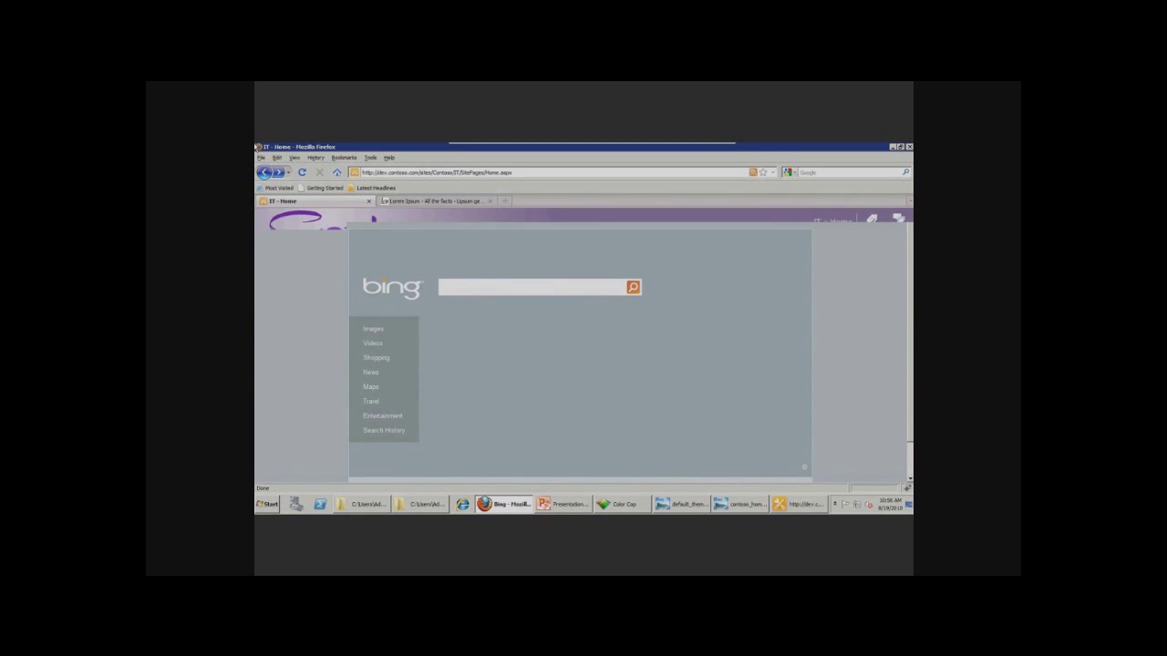